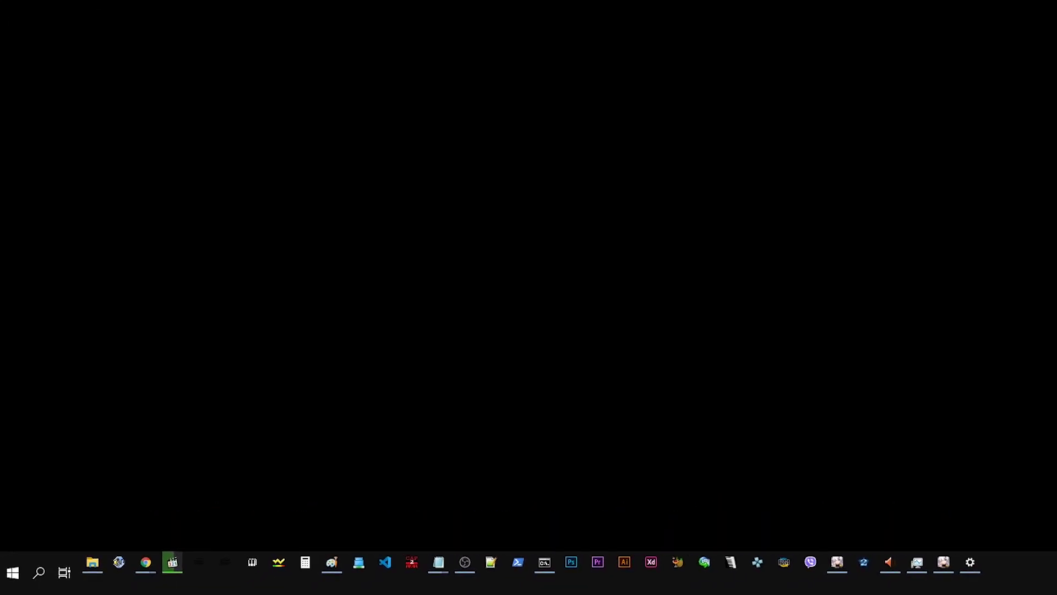
Step: Open This PC, check the free space on the OS SSD (C:) drive and open that drive
key("super")
type("this")
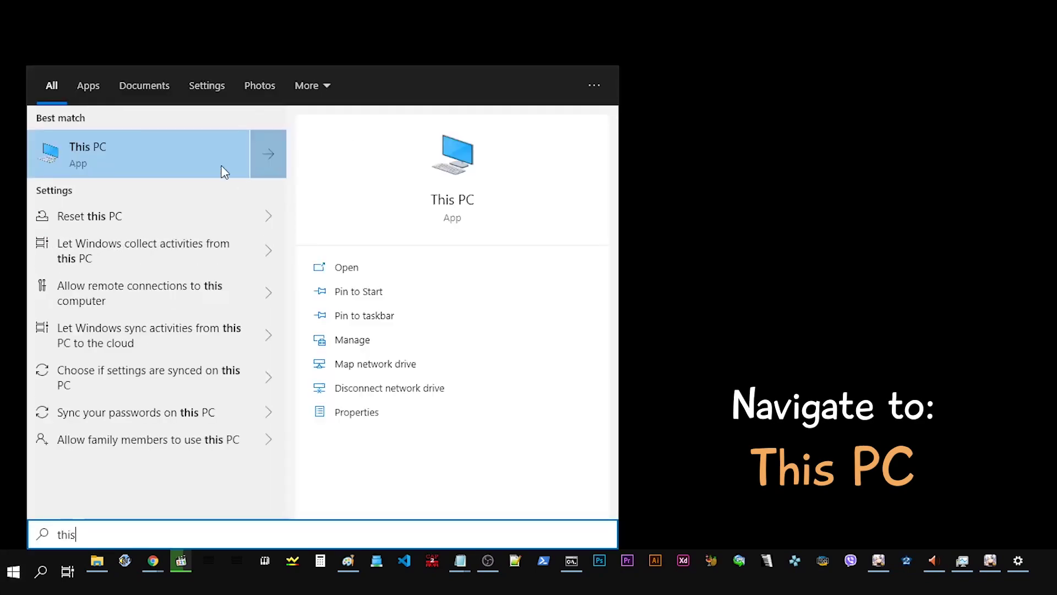
left_click(156, 143)
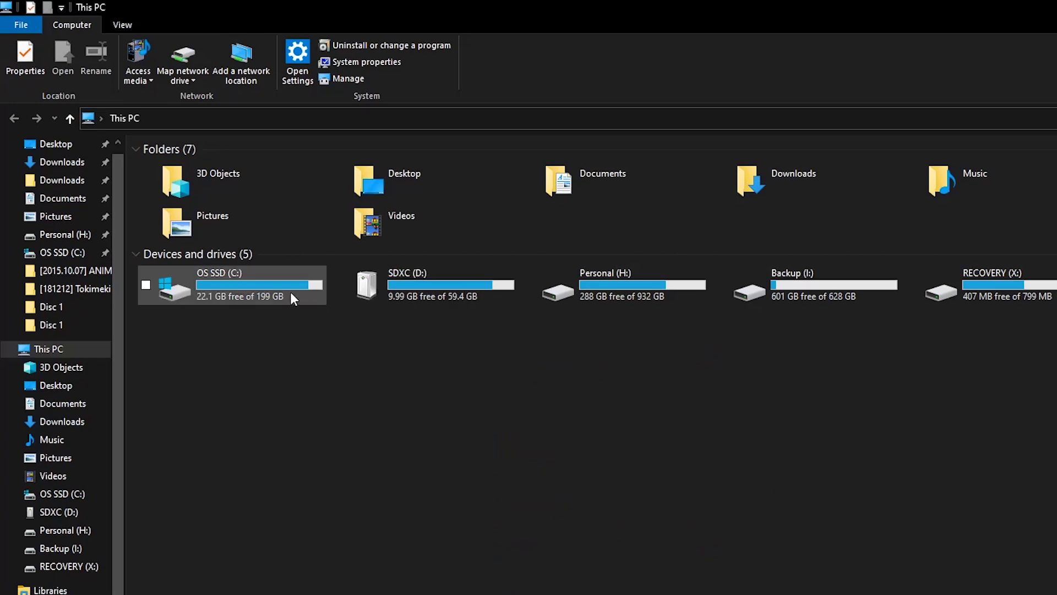
left_click(259, 289)
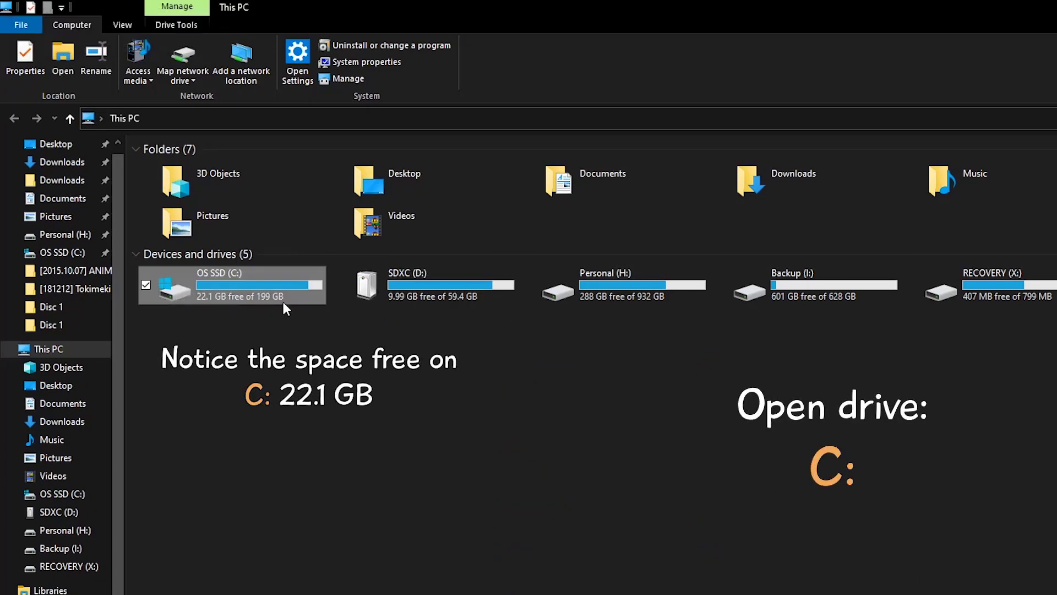
mouse_move(285, 304)
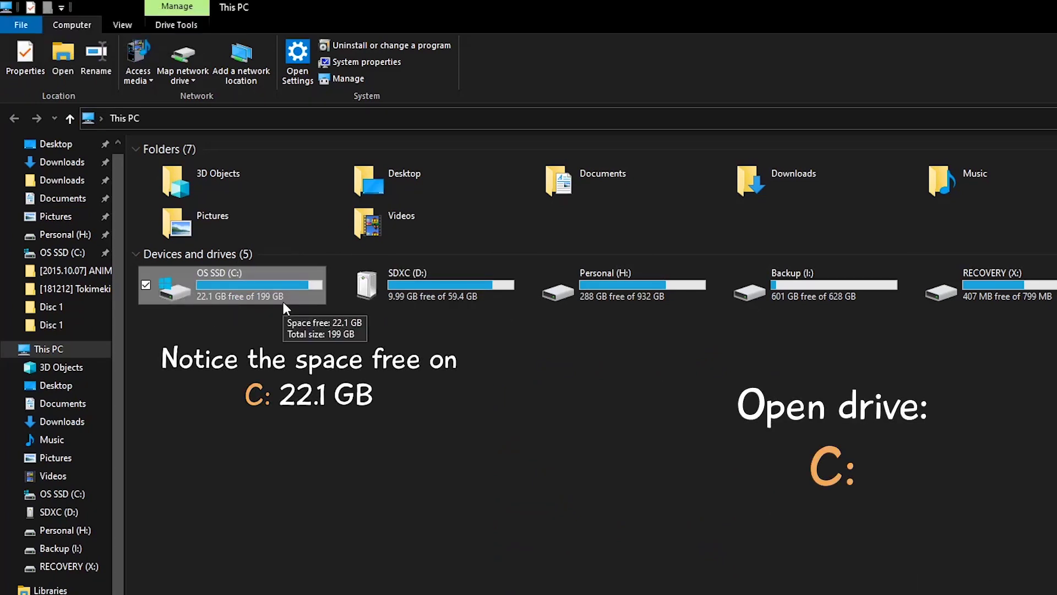
double_click(226, 289)
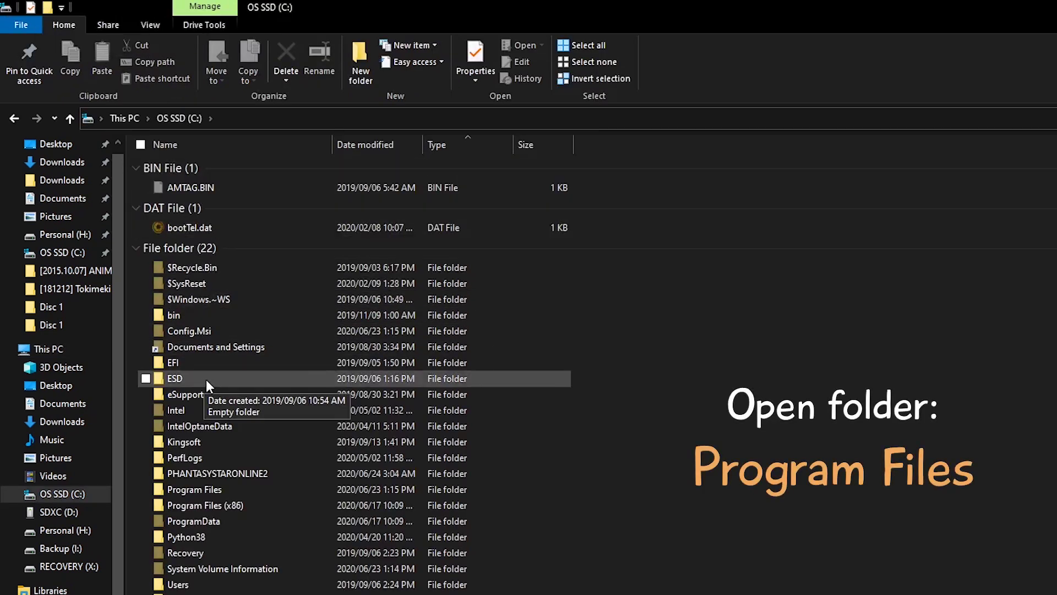
Step: Go to the Games folder of Honkai Impact 3 inside Program Files
double_click(214, 491)
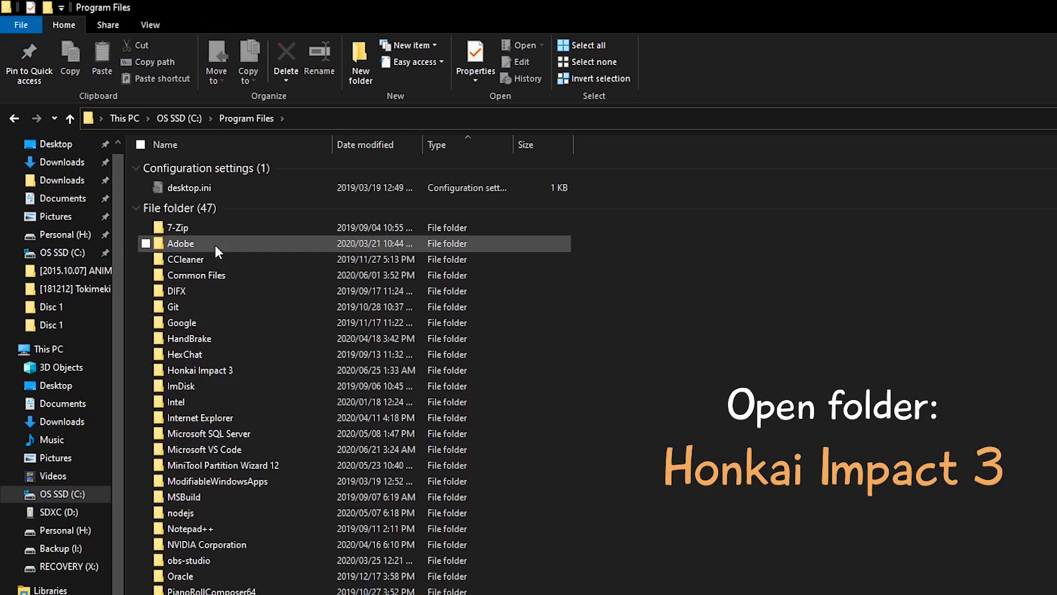
double_click(234, 371)
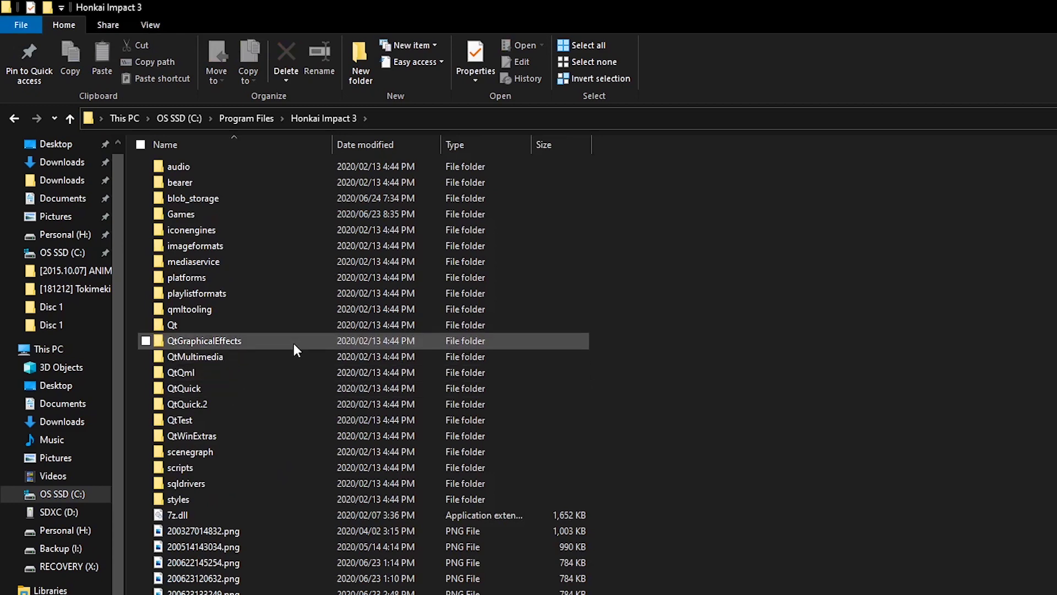
scroll(331, 328, "up", 2)
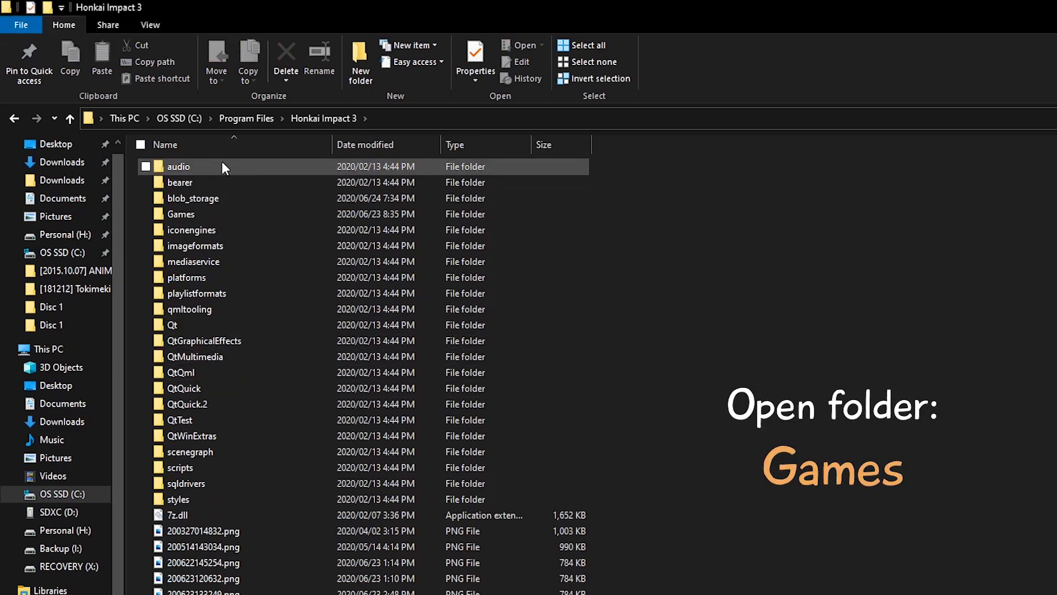
double_click(197, 217)
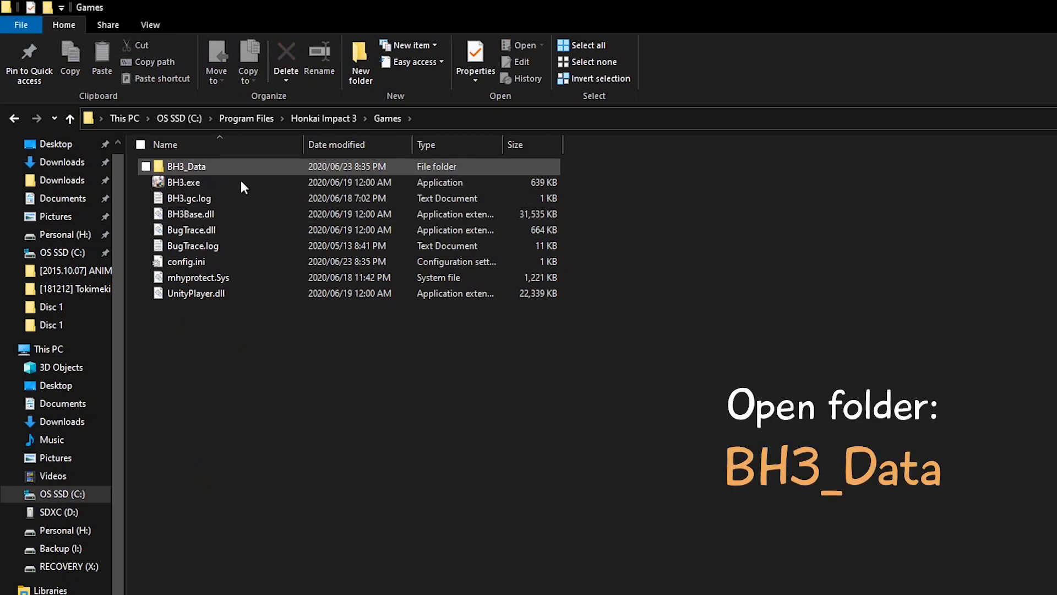
Step: Go into BH3_Data, check the size of StreamingAssets, and open its Asb\pc subfolder
double_click(191, 166)
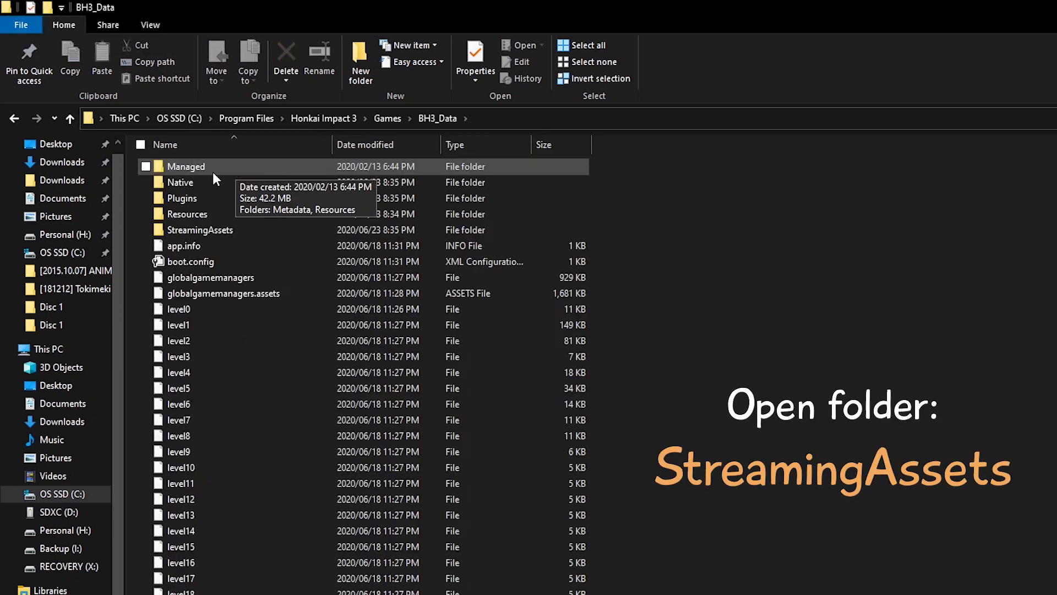
mouse_move(192, 232)
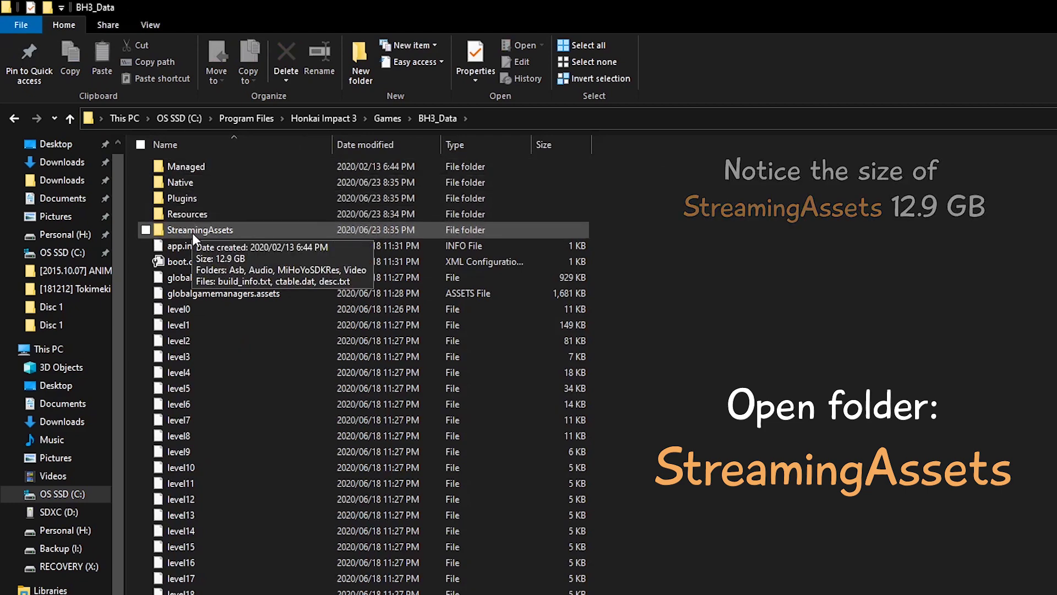
double_click(192, 233)
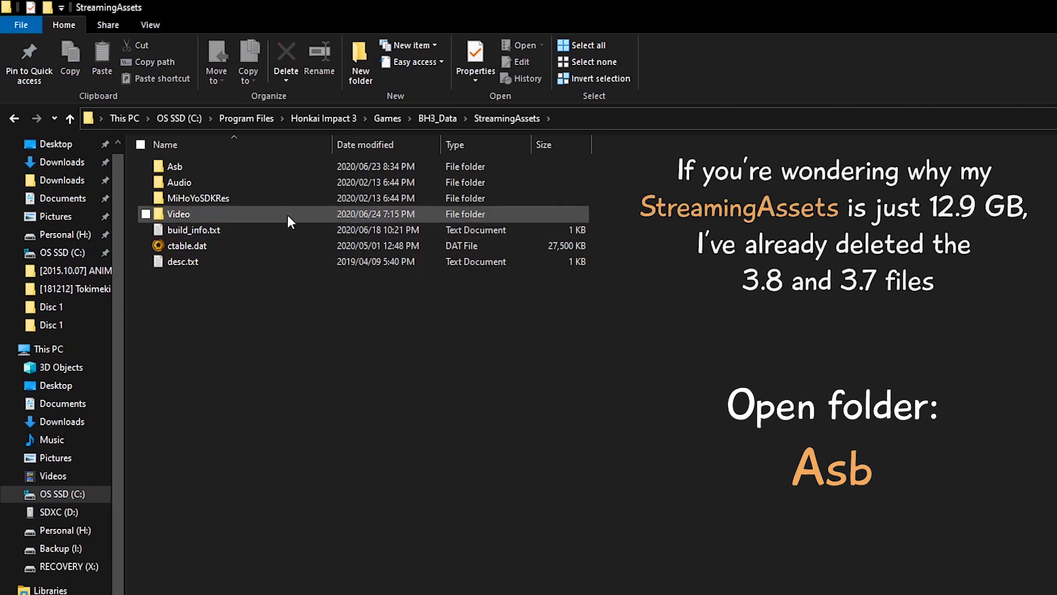
double_click(175, 166)
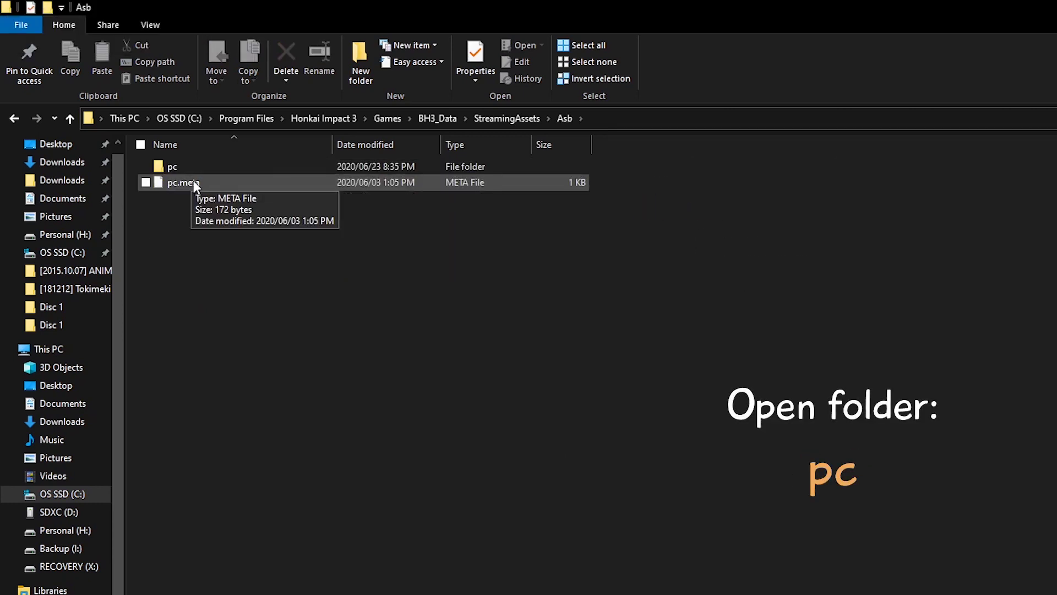
double_click(173, 167)
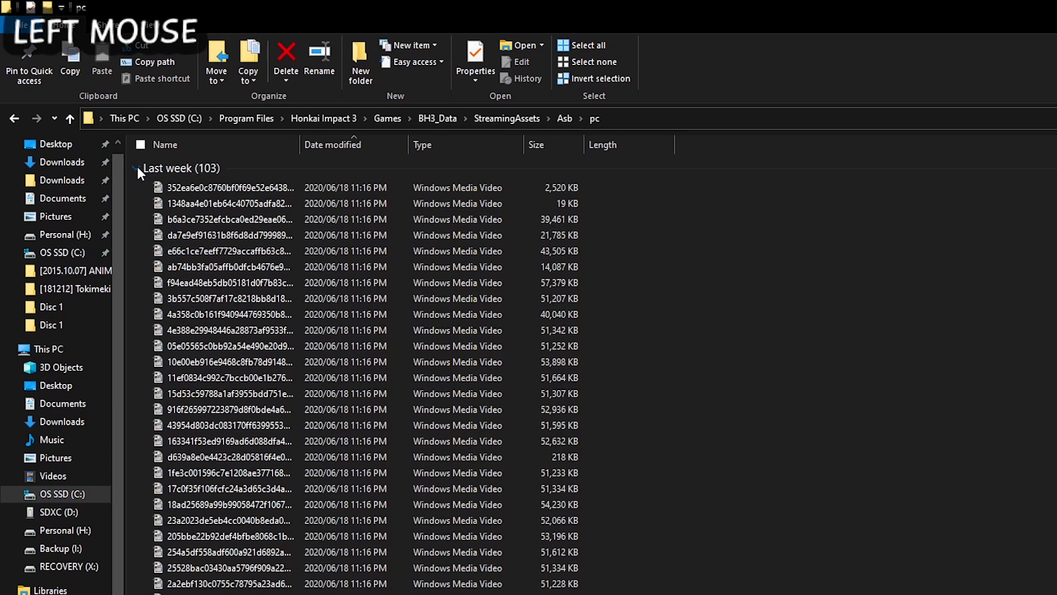
Step: Sort the files in the pc folder by date modified in descending order
right_click(742, 202)
mouse_move(848, 220)
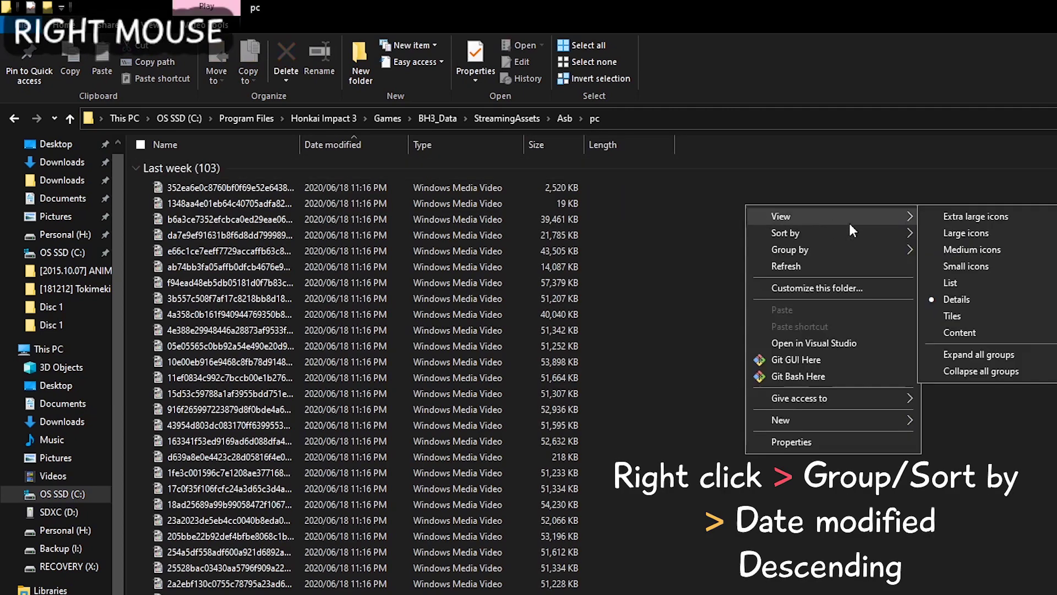
mouse_move(903, 233)
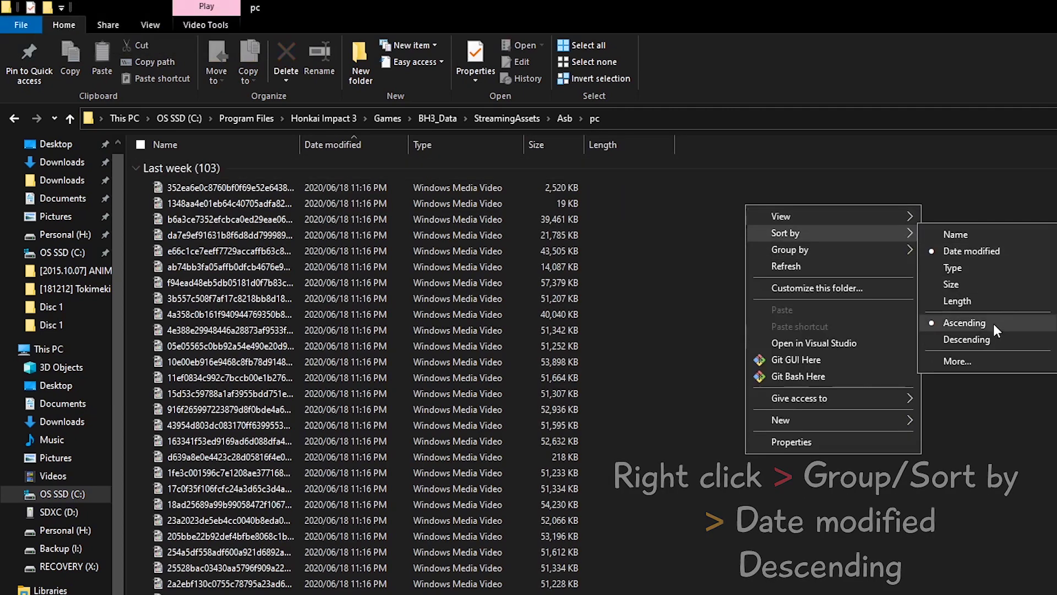
left_click(977, 337)
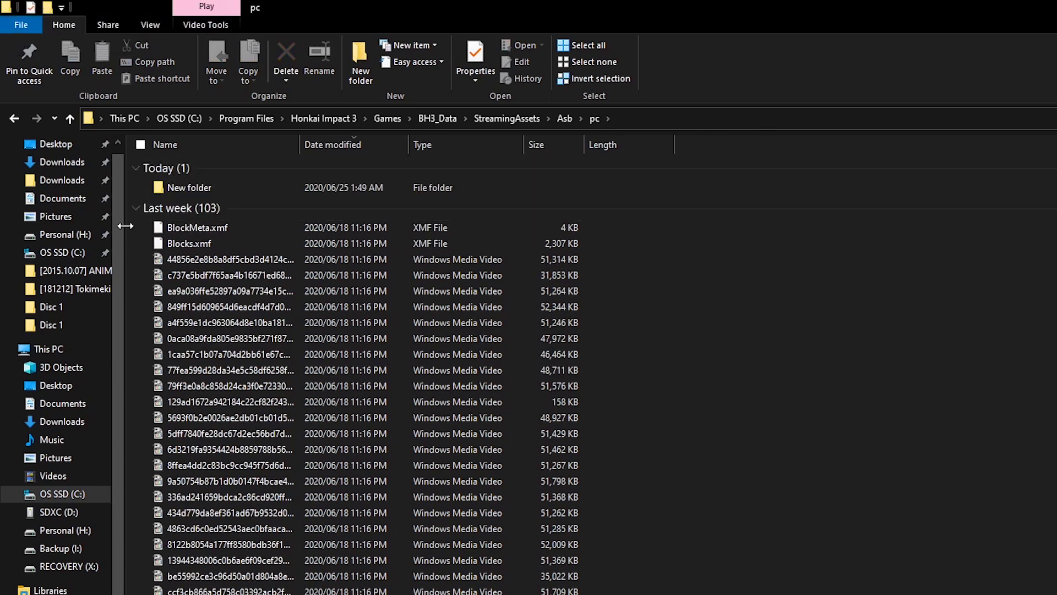
Step: Highlight BlockMeta.xmf and Blocks.xmf in the Last week group as the files that must not be deleted
left_click_drag(134, 220, 210, 246)
left_click(762, 232)
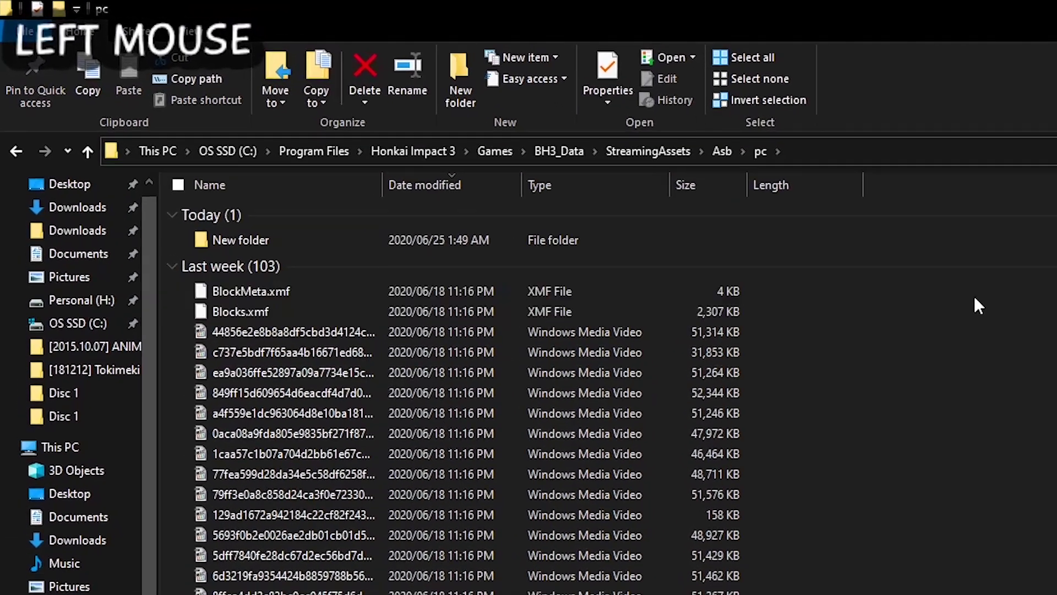
left_click_drag(714, 231, 484, 247)
left_click_drag(644, 328, 643, 328)
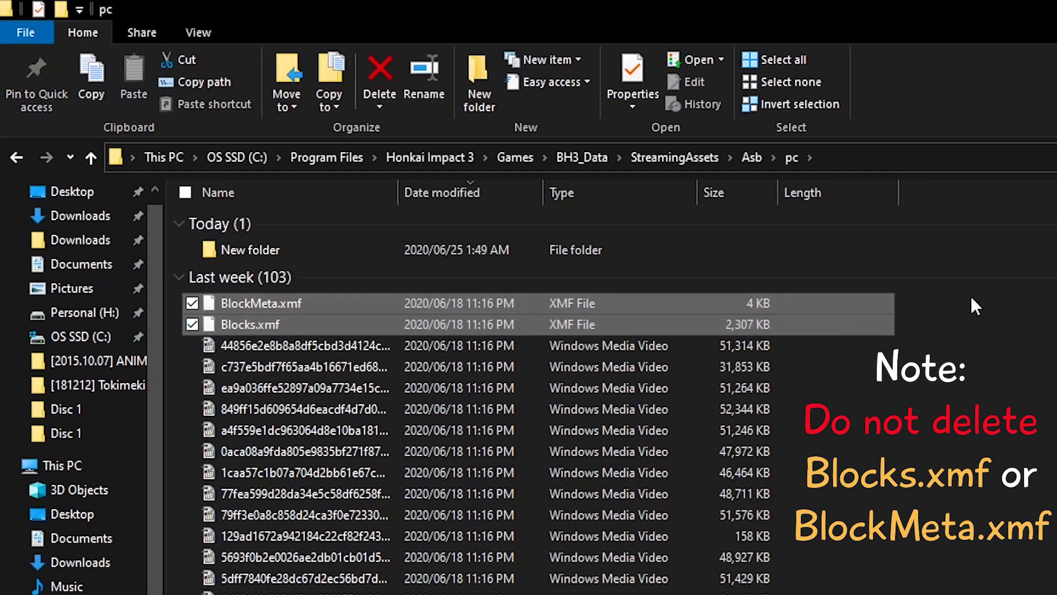
left_click_drag(991, 300, 608, 329)
left_click(1031, 302)
left_click_drag(975, 298, 210, 324)
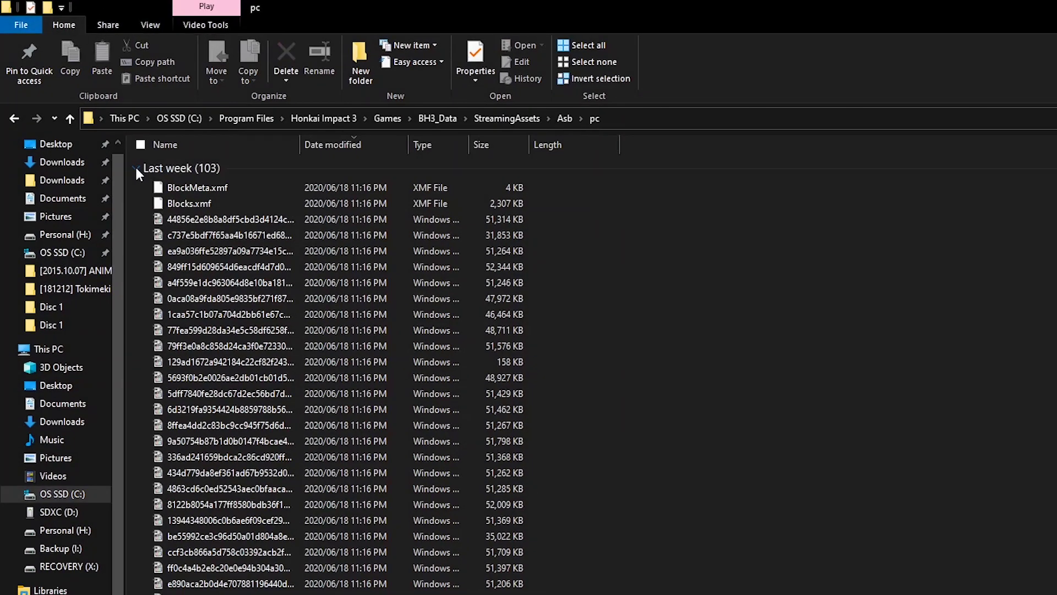
Step: Collapse the Last week and Last month file groups
left_click(176, 217)
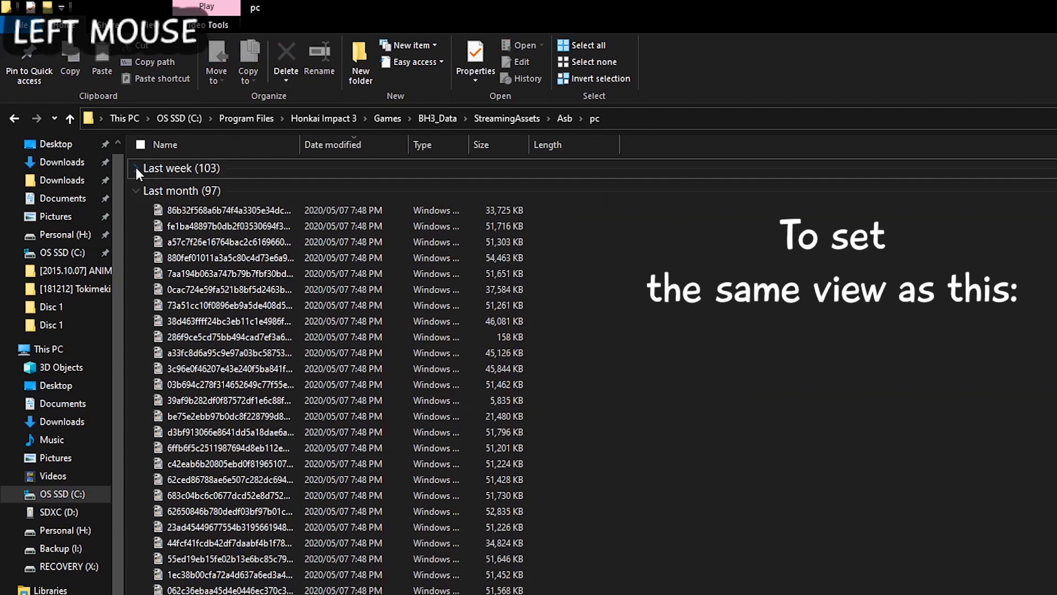
left_click(135, 191)
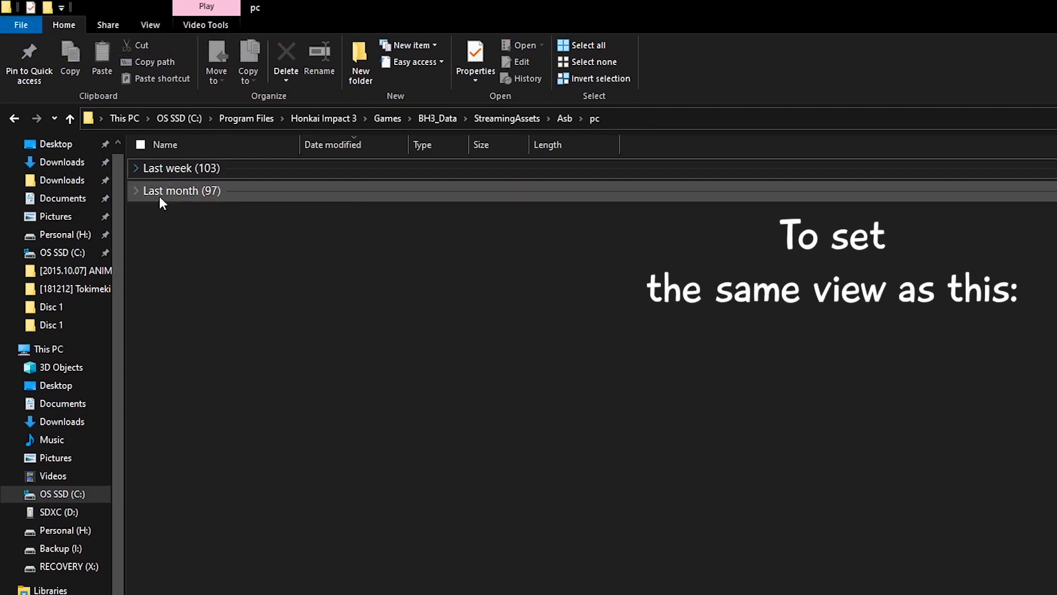
left_click(252, 199)
Step: Set the date-modified grouping of the pc folder to ascending order
right_click(411, 294)
mouse_move(550, 334)
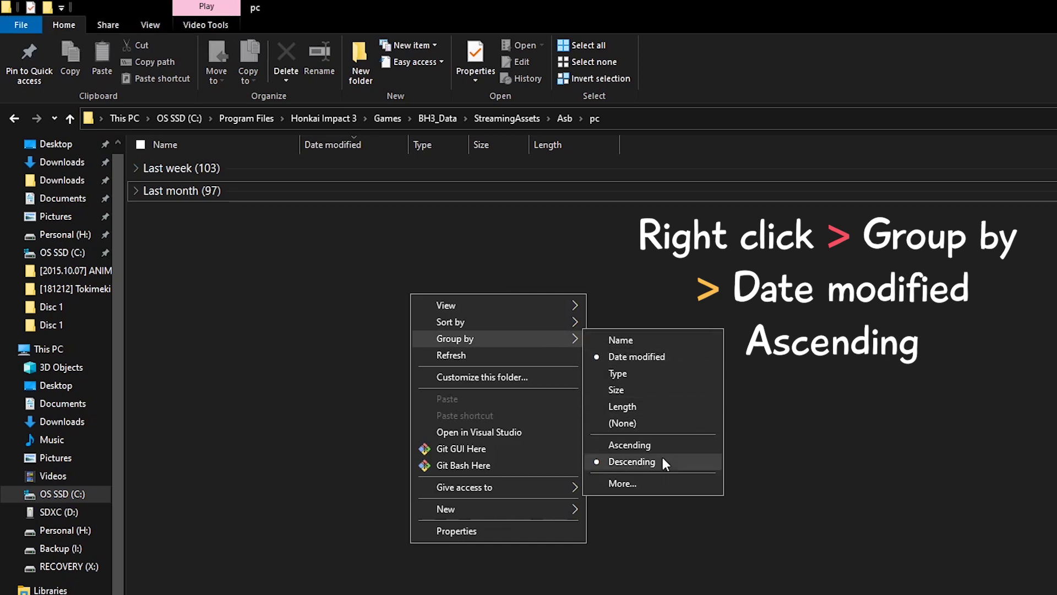
left_click(630, 445)
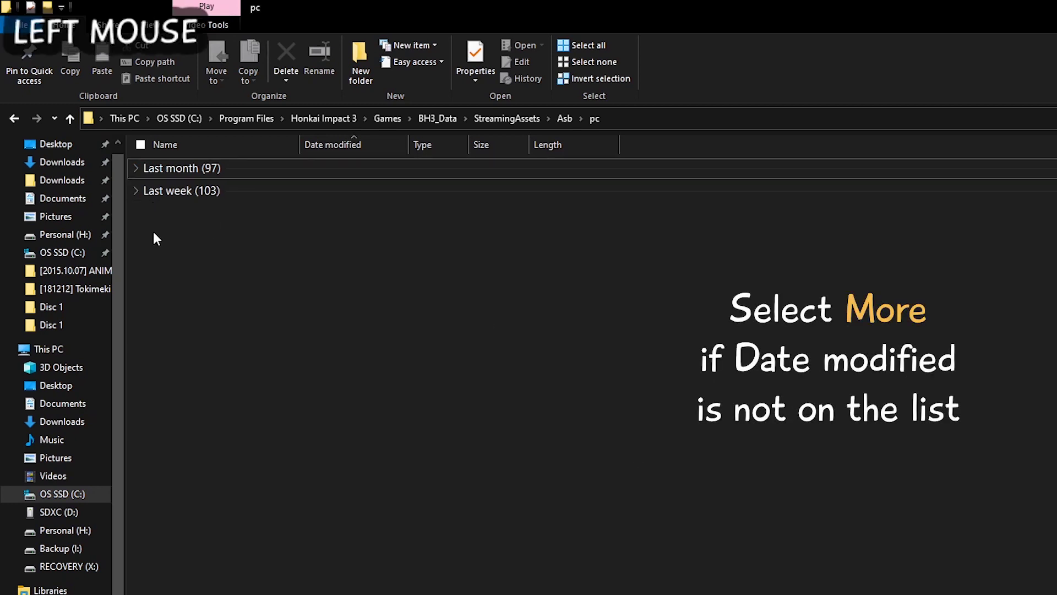
Step: Expand the Last month group, select all of its files and cut them
left_click(135, 168)
left_click(210, 170)
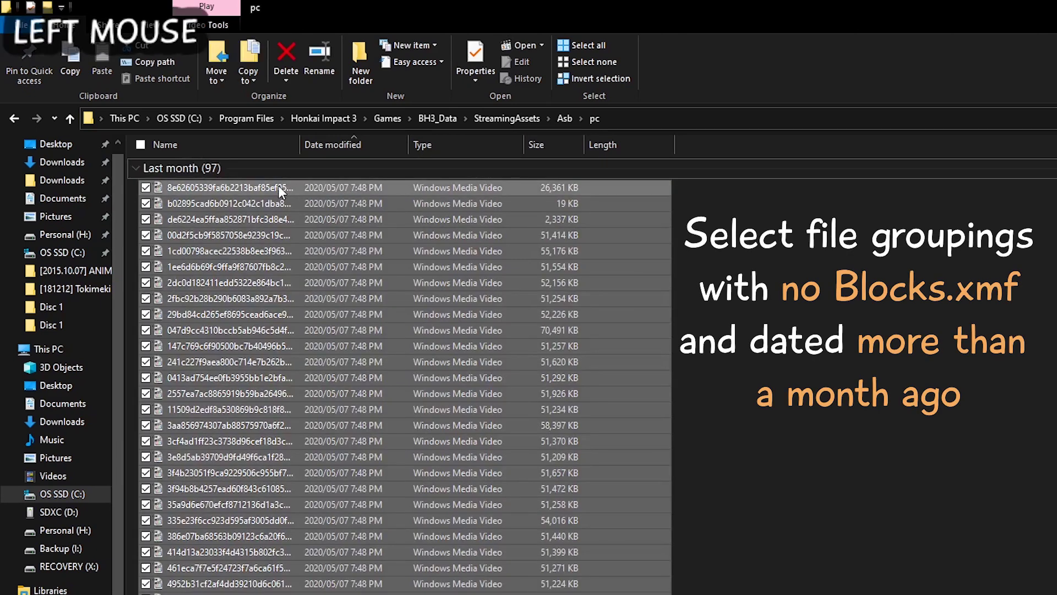
right_click(272, 184)
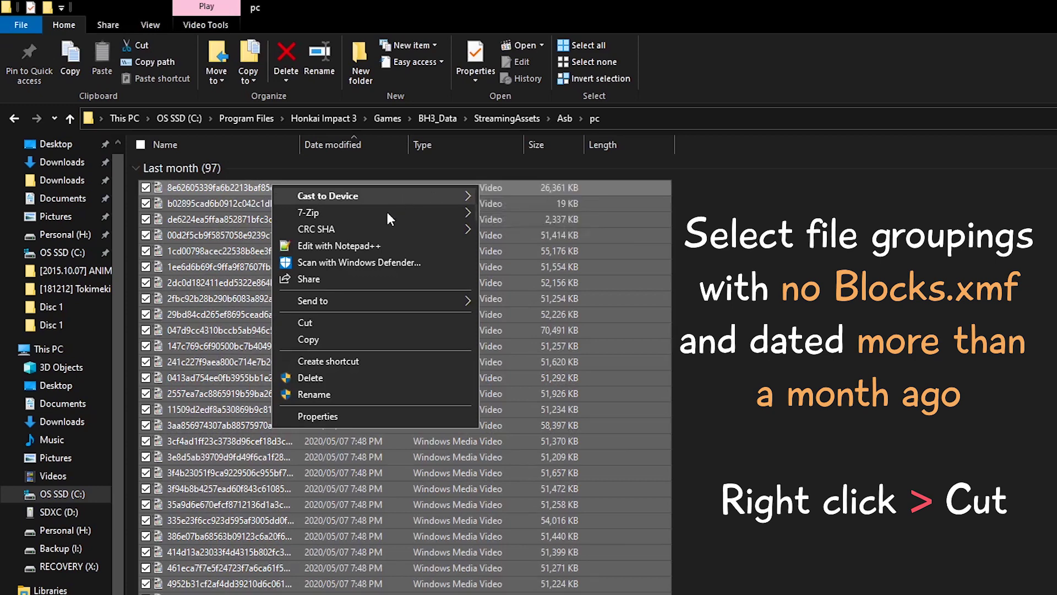
left_click(375, 325)
left_click(375, 323)
left_click(761, 203)
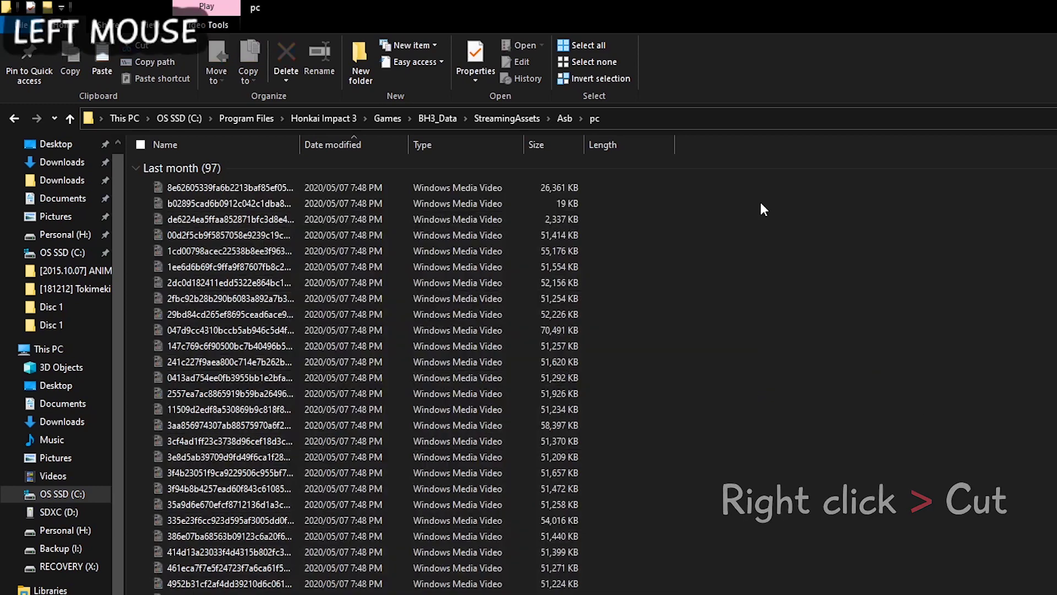
Step: Create a new folder inside the pc folder
right_click(718, 201)
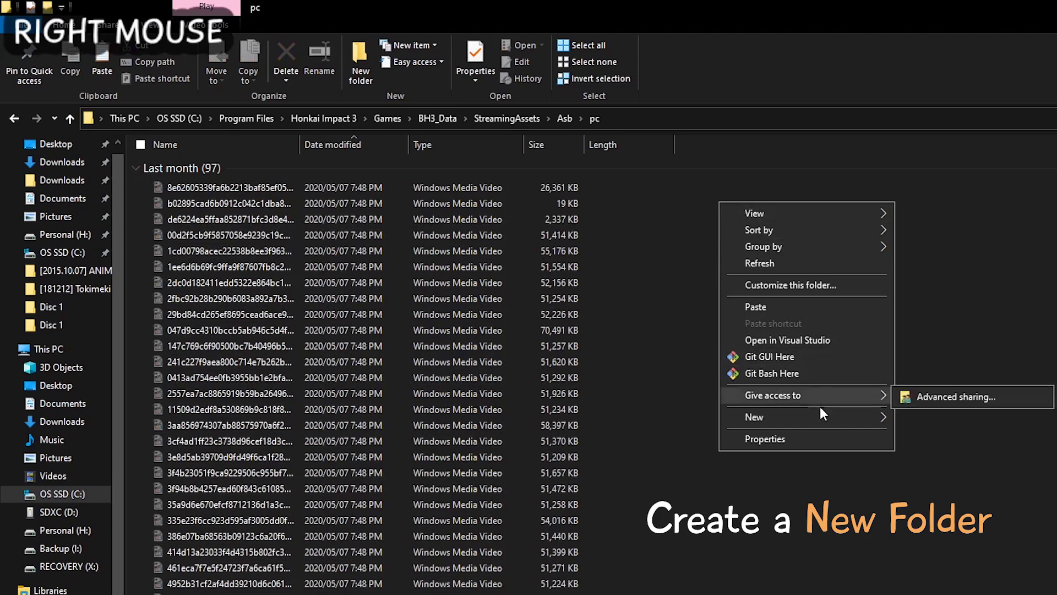
mouse_move(825, 418)
left_click(935, 417)
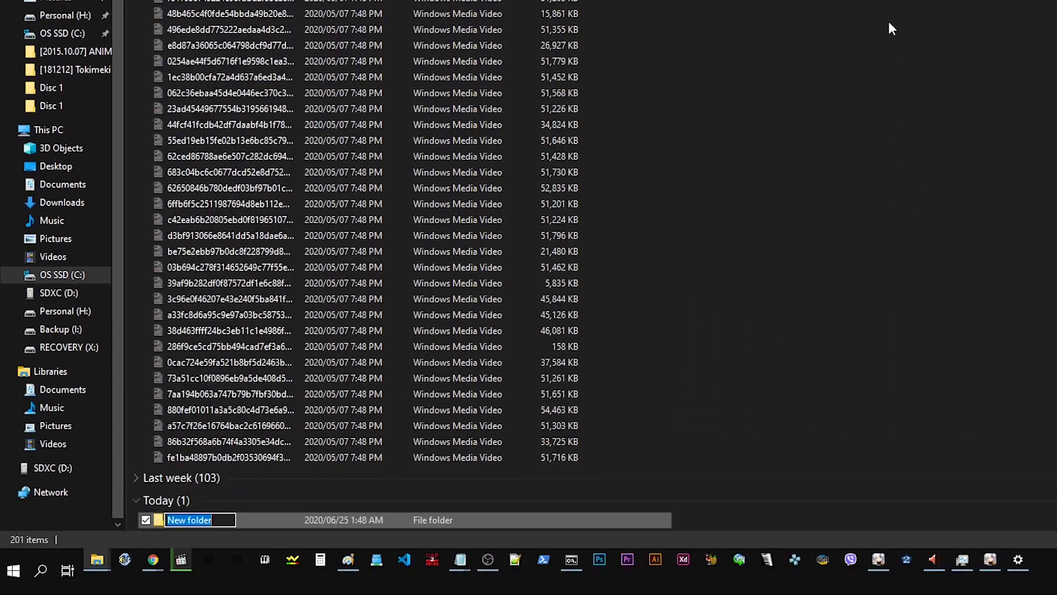
Step: Paste the cut files into the new folder, granting administrator permission for all items
right_click(332, 517)
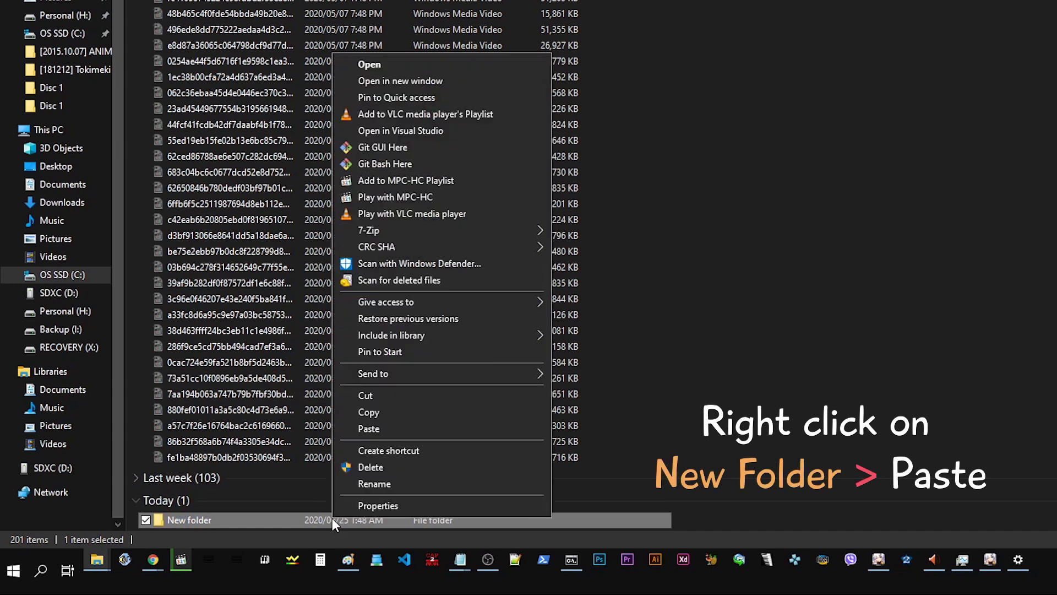
left_click(398, 427)
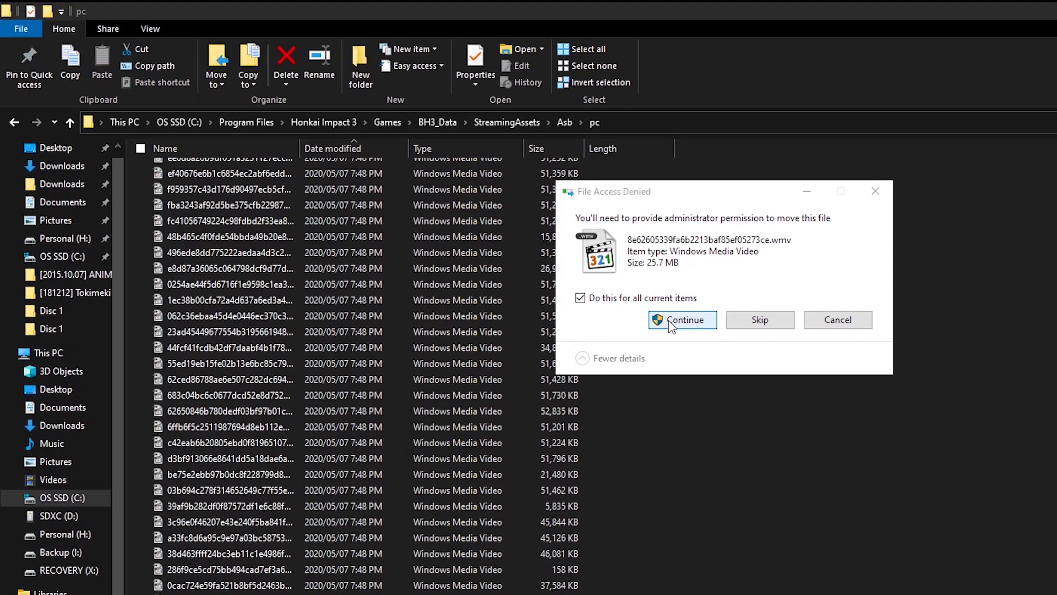
left_click(670, 324)
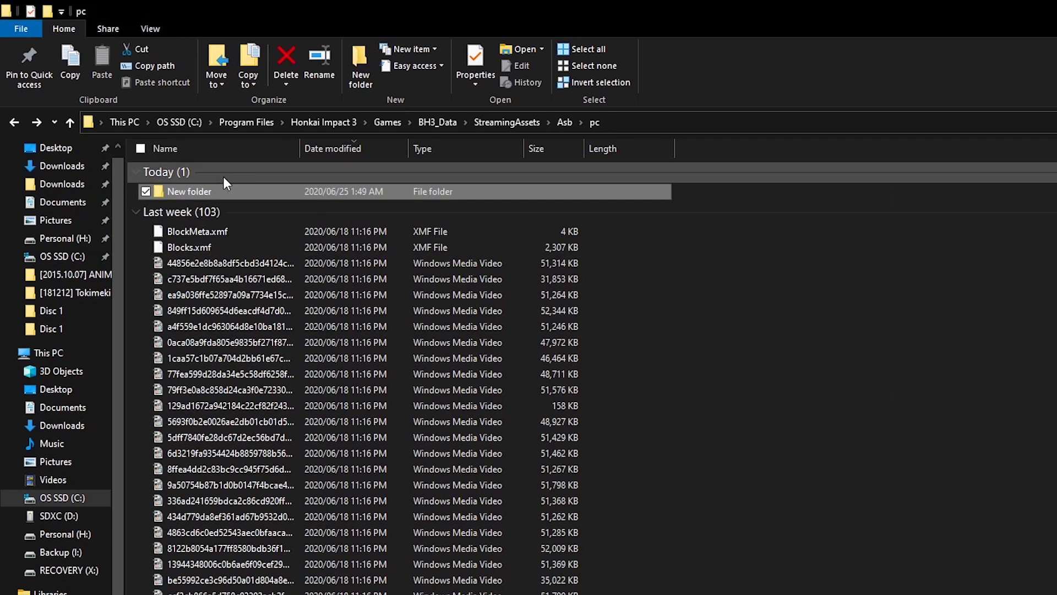
Step: Rename the new folder in the pc folder to "3.9 files"
left_click(203, 194)
key("F2")
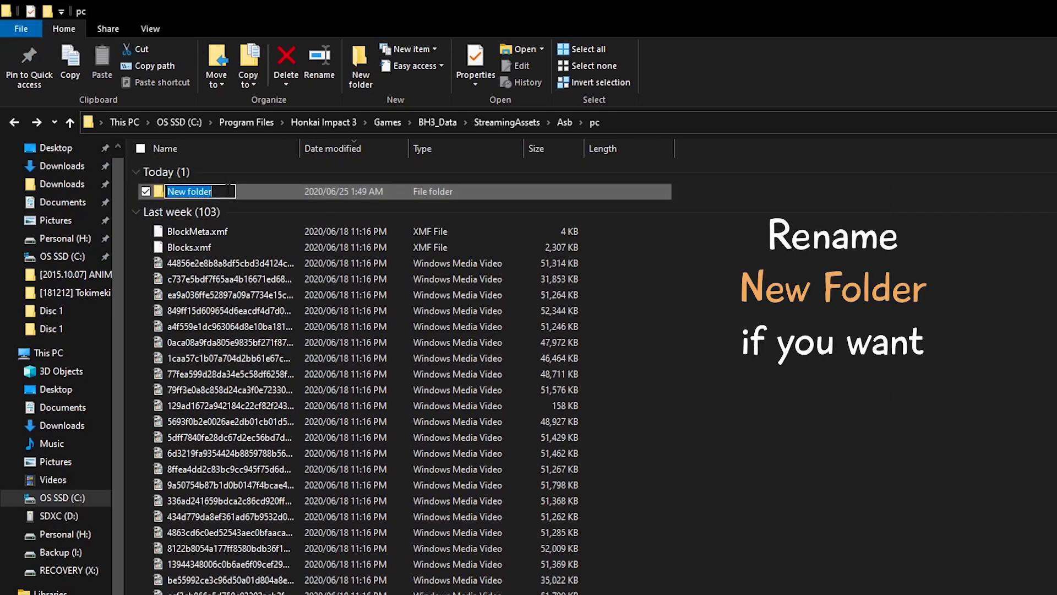
type("3.9 ")
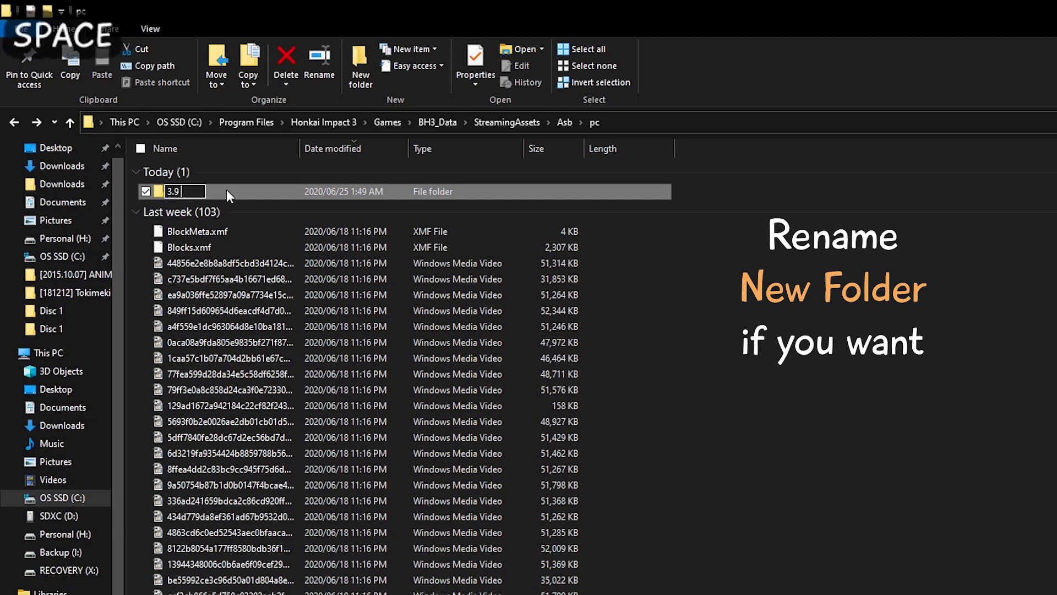
type("files")
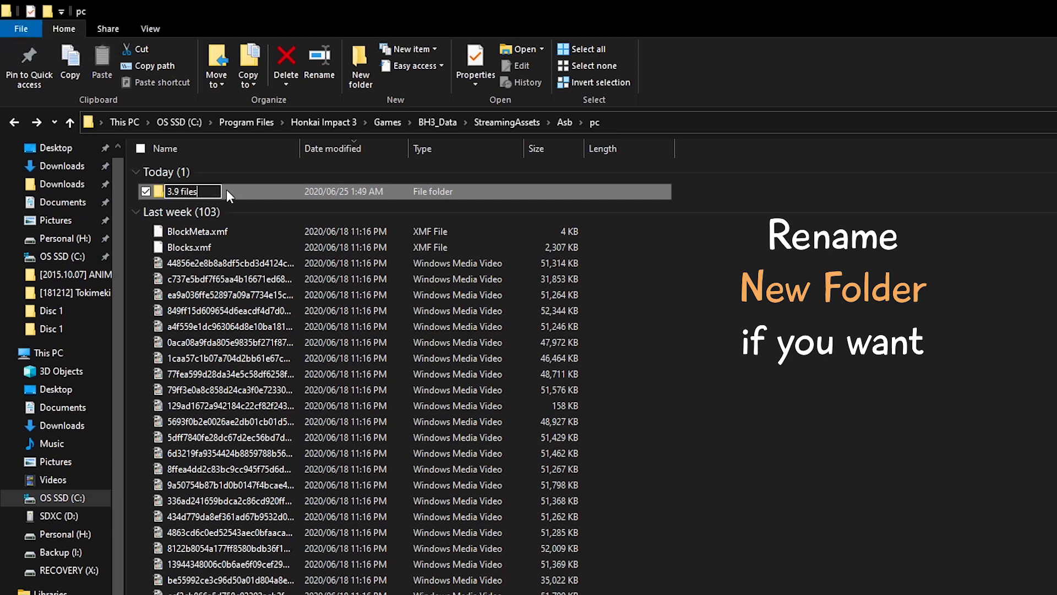
key("Return")
left_click(764, 451)
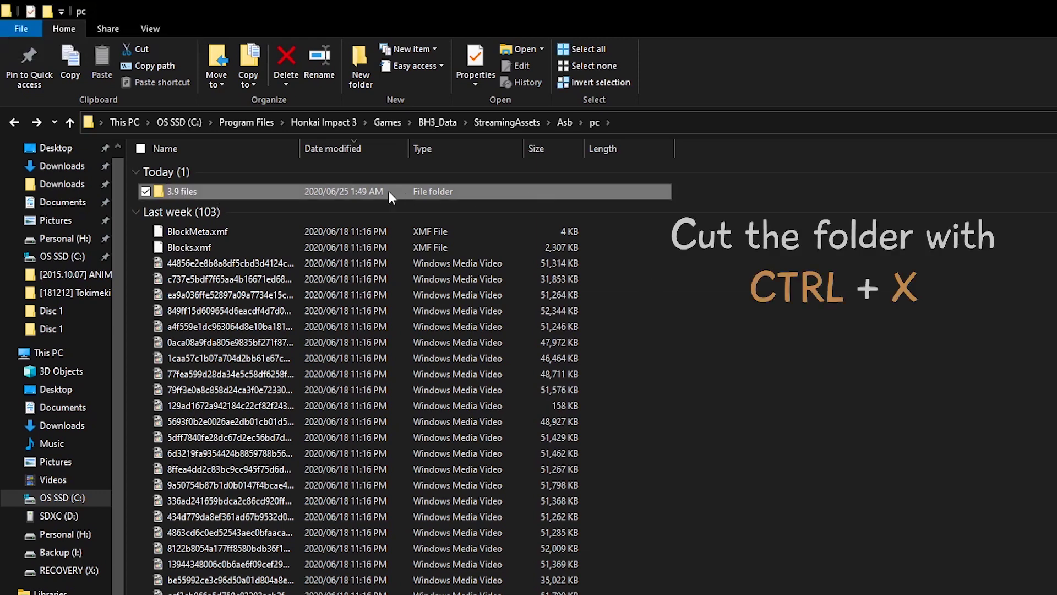
Step: Move the 3.9 files folder out of pc into its parent folder Asb, granting administrator permission
left_click(409, 196)
key("ctrl+x")
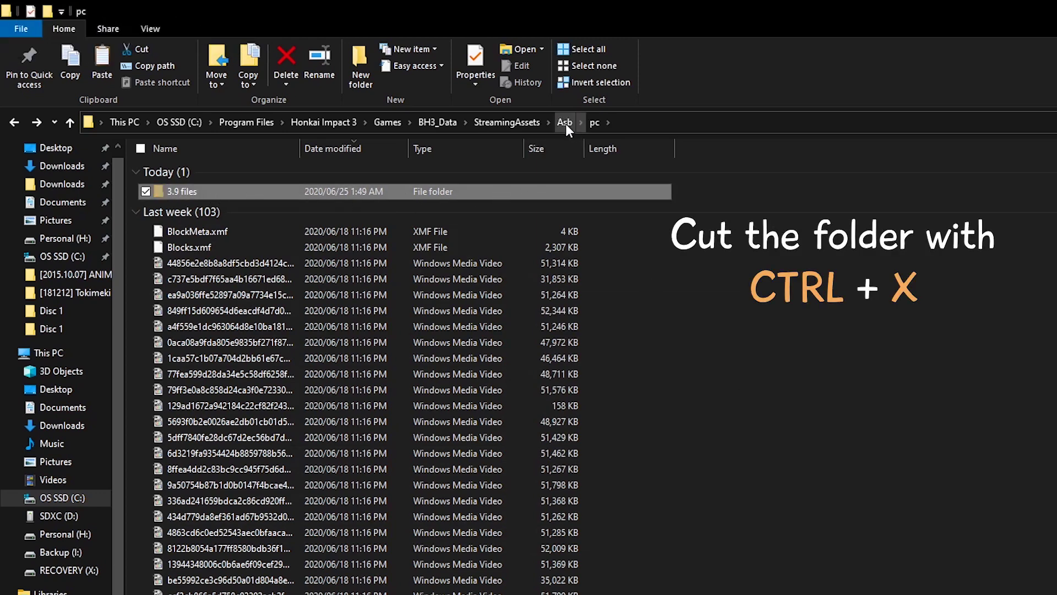
left_click(69, 122)
key("ctrl+v")
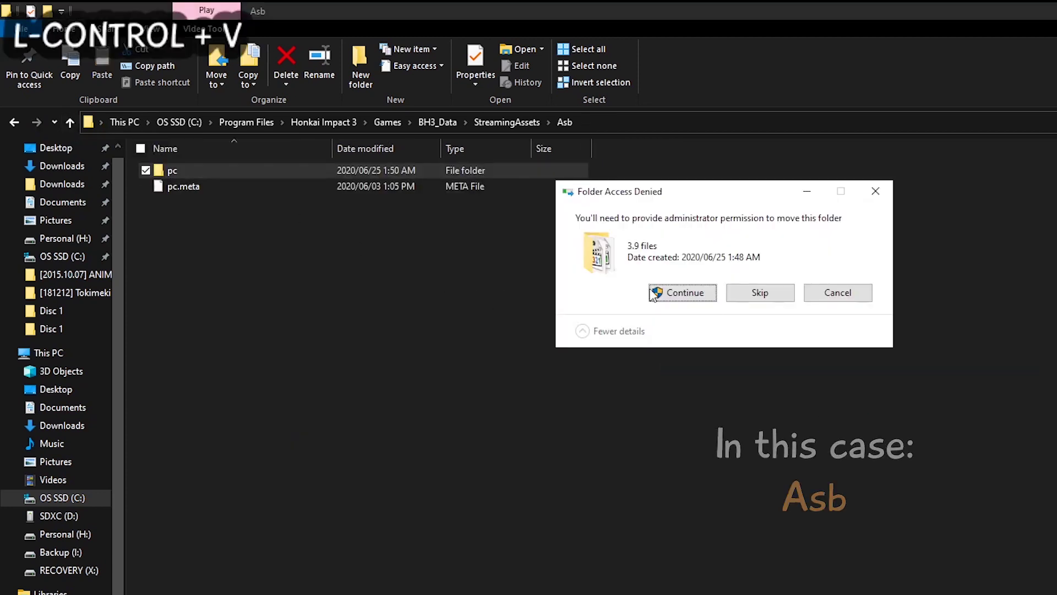
left_click(682, 356)
left_click(187, 170)
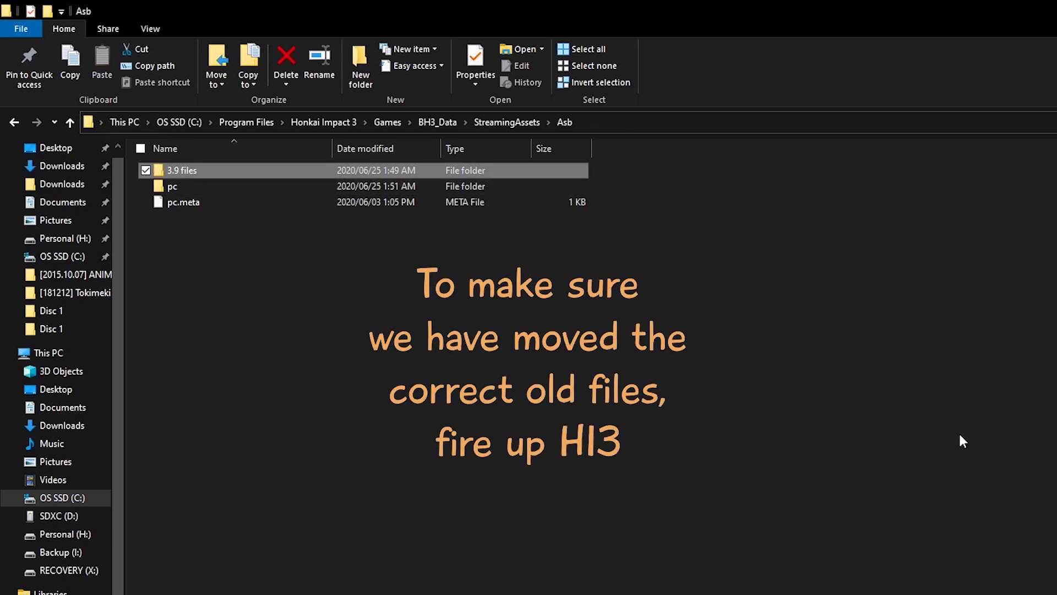
Step: Launch Honkai Impact 3 from its launcher and arrange the game window beside the Asb folder window
left_click(641, 570)
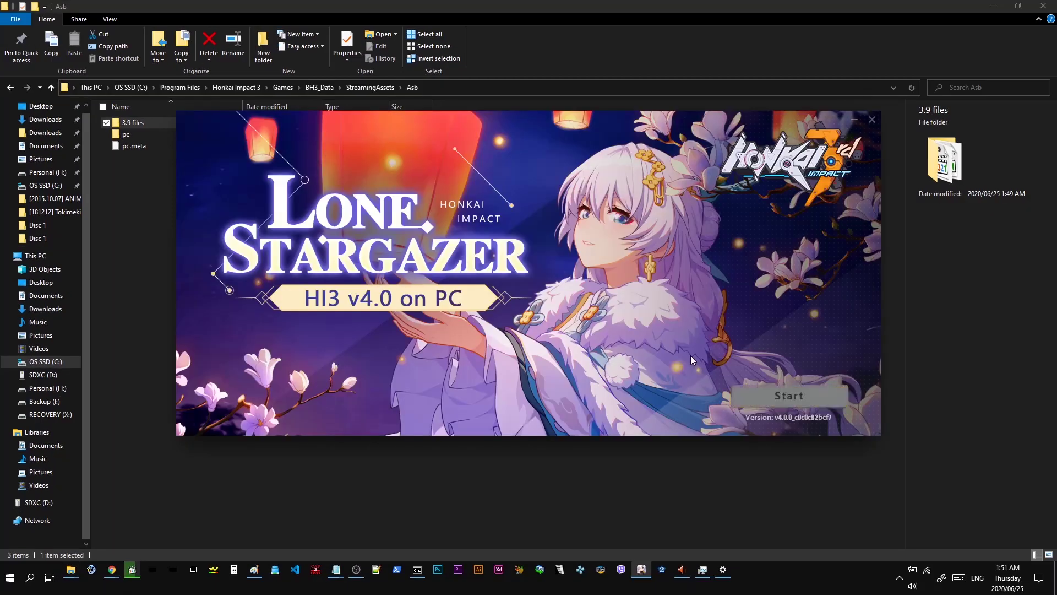
left_click(789, 395)
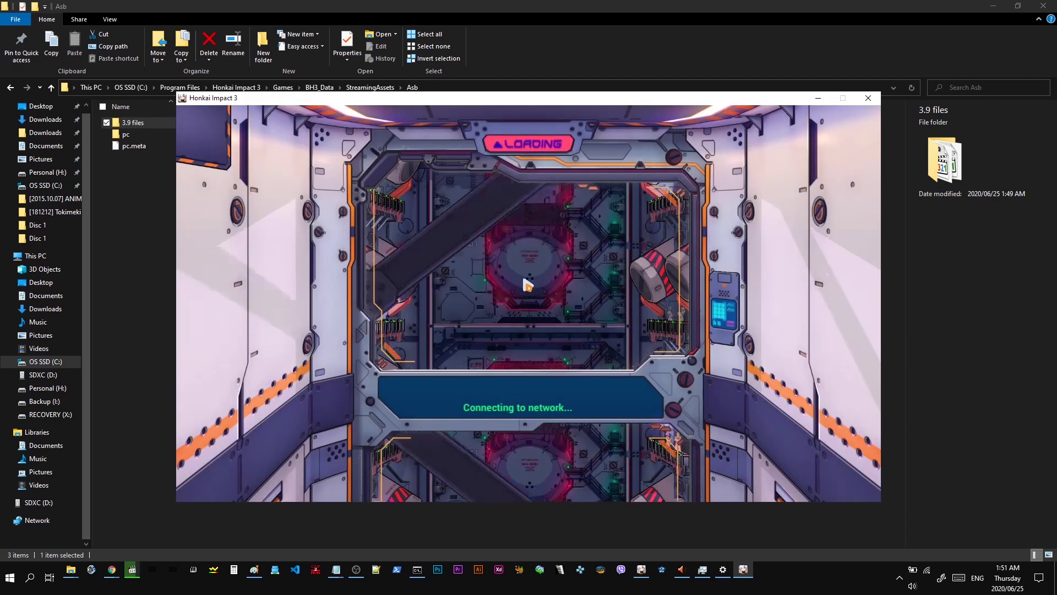
left_click_drag(469, 105, 600, 103)
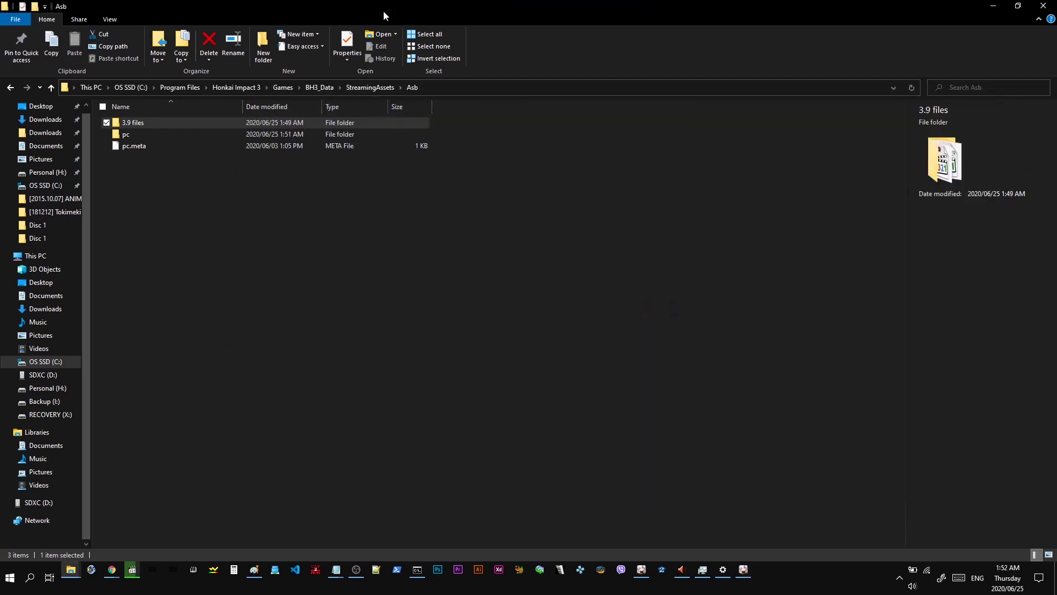
left_click_drag(383, 11, 1, 33)
left_click_drag(670, 99, 700, 80)
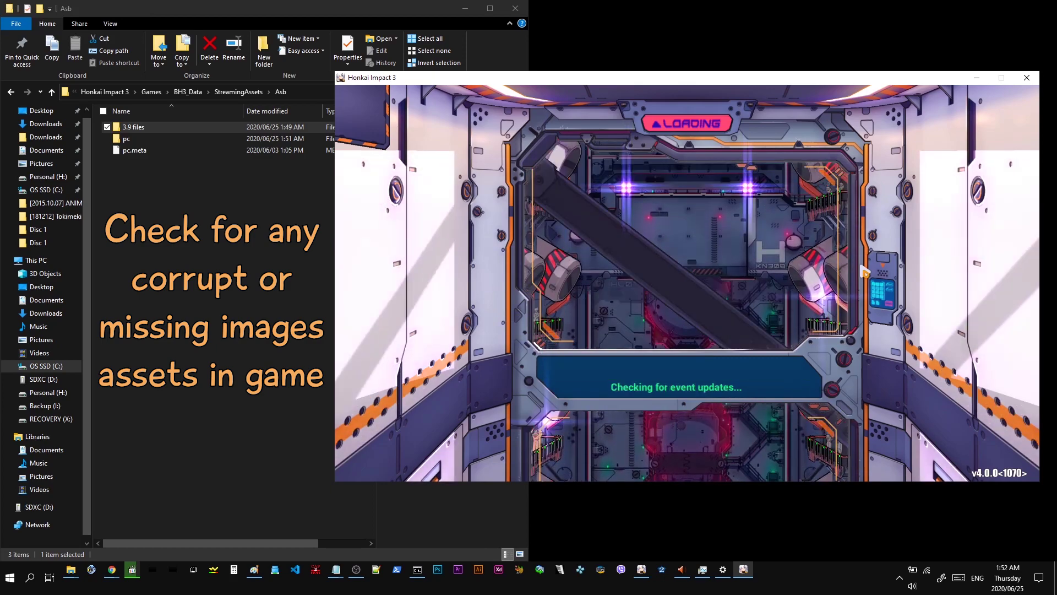
Step: Enter the game, check The Day You Vanished with the Stars event page for missing images and return to the home screen
left_click(725, 232)
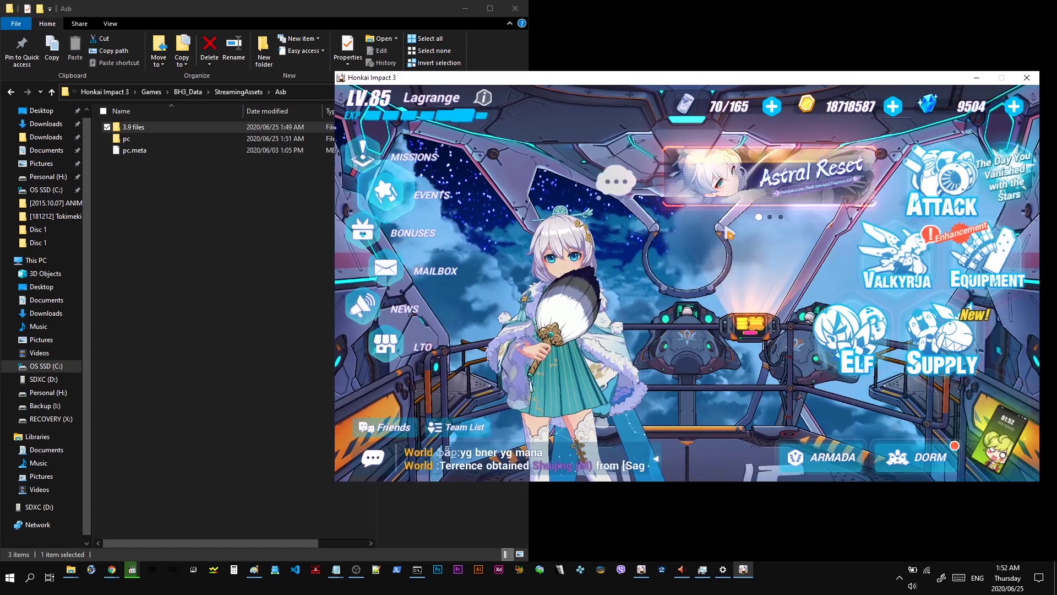
left_click_drag(884, 81, 871, 75)
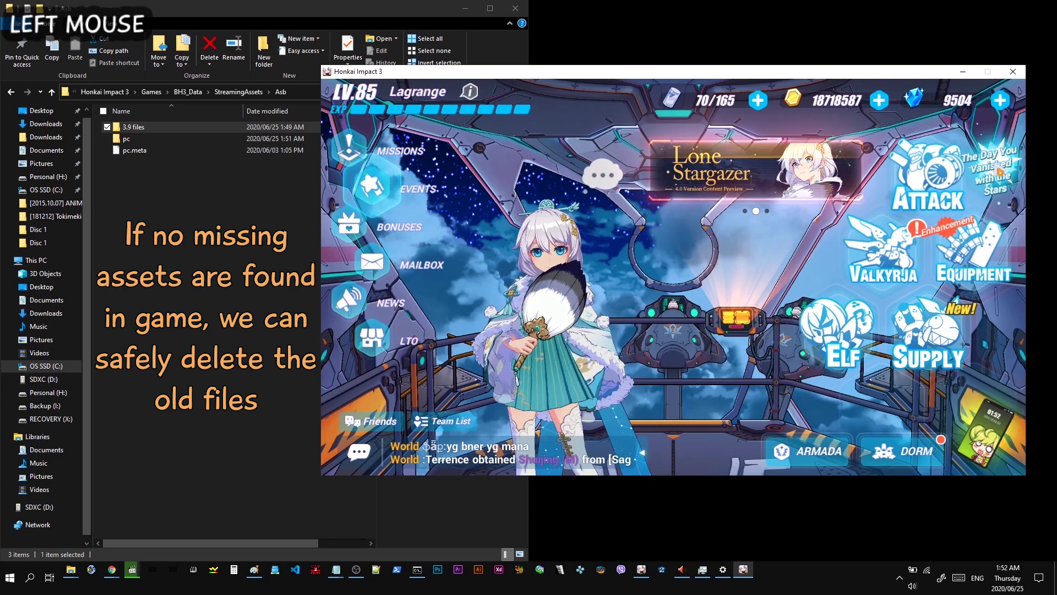
left_click(997, 168)
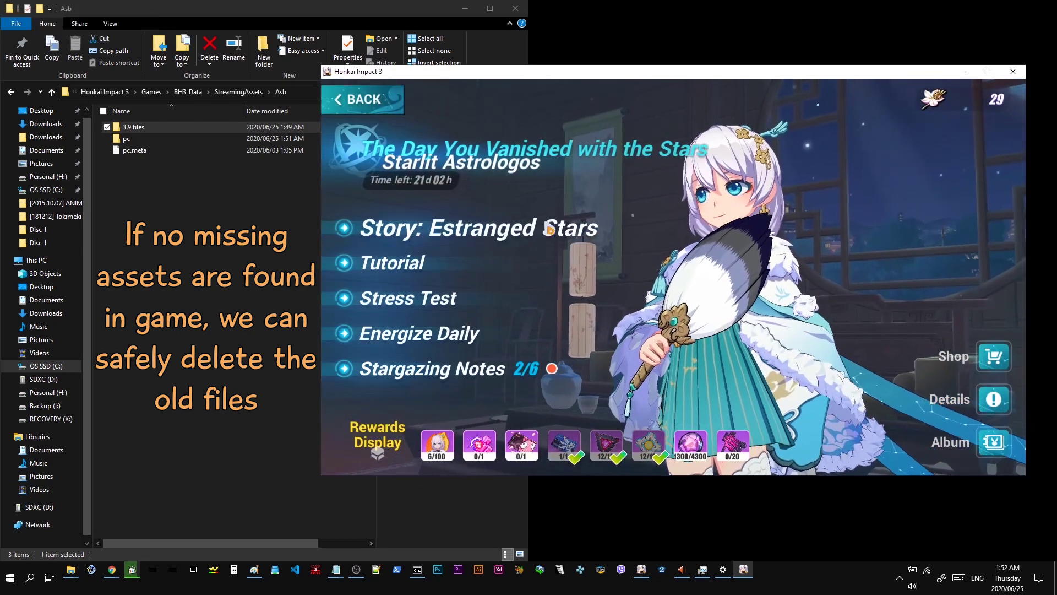
left_click(363, 99)
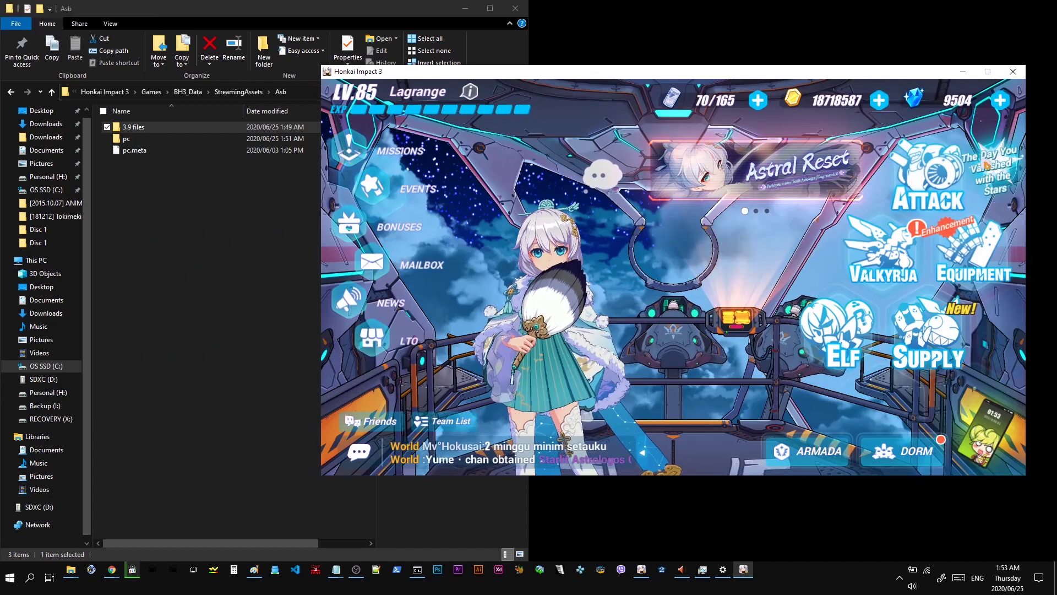
Step: Check the in-game event pages from Astral Reset through Relic Treasure, Honkai Weekly Trivia, Pop Quiz and PRI Unleashed for missing images
left_click(395, 184)
left_click(410, 239)
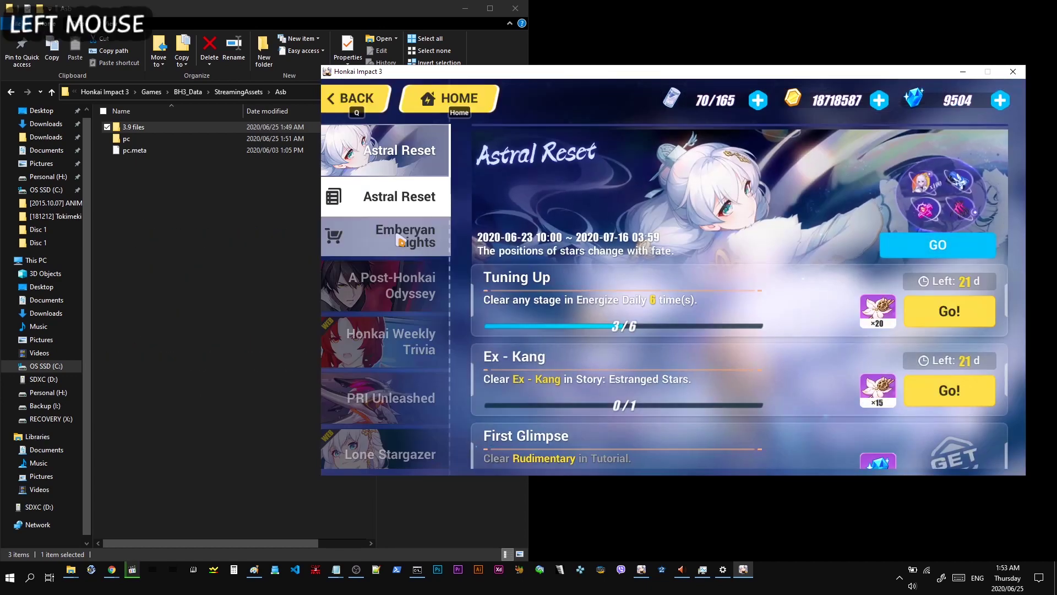
left_click(414, 275)
left_click(410, 292)
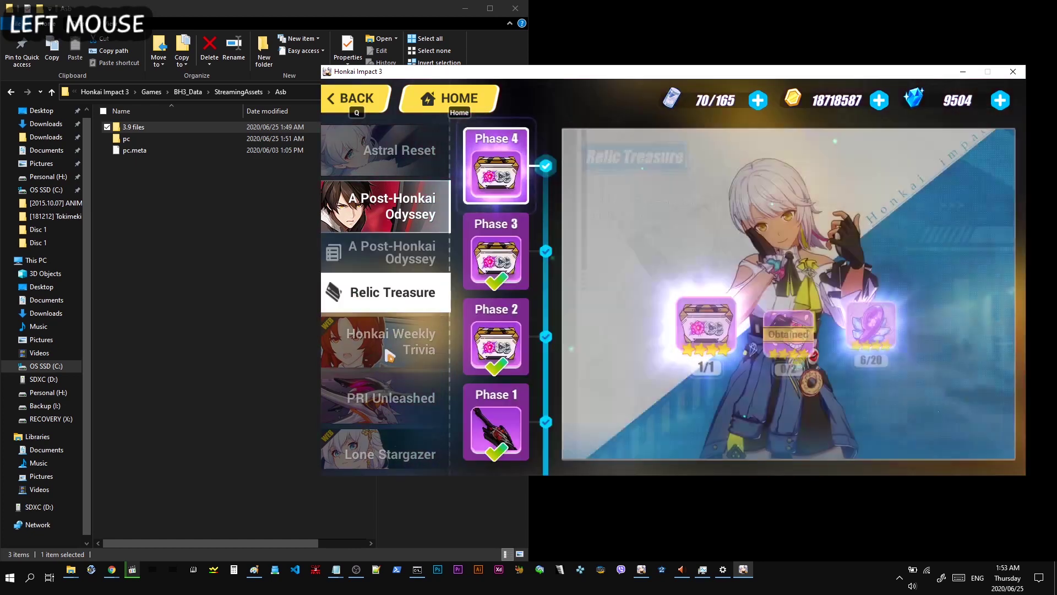
left_click(405, 339)
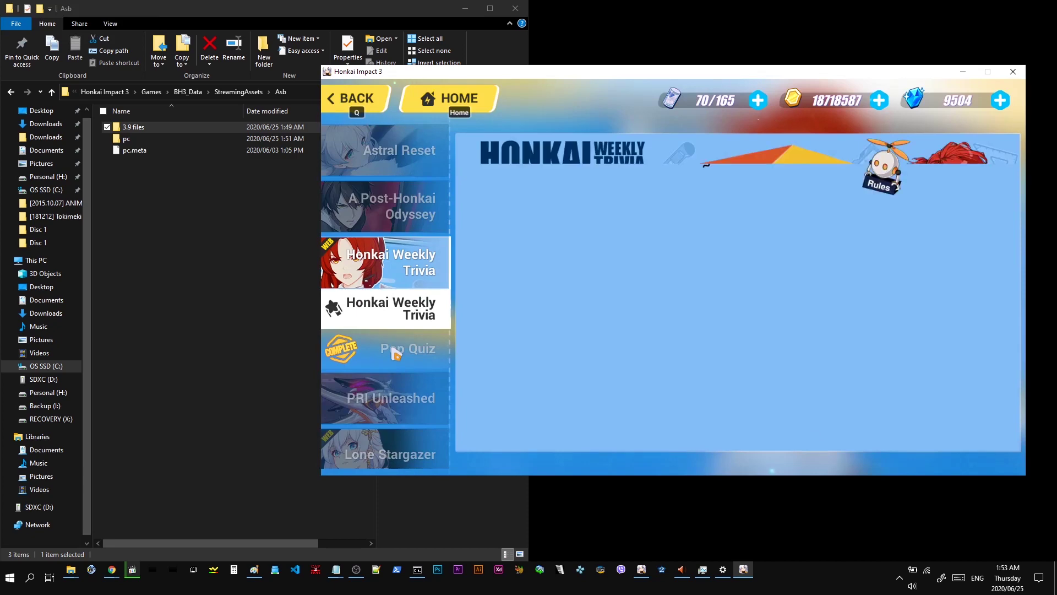
left_click(396, 354)
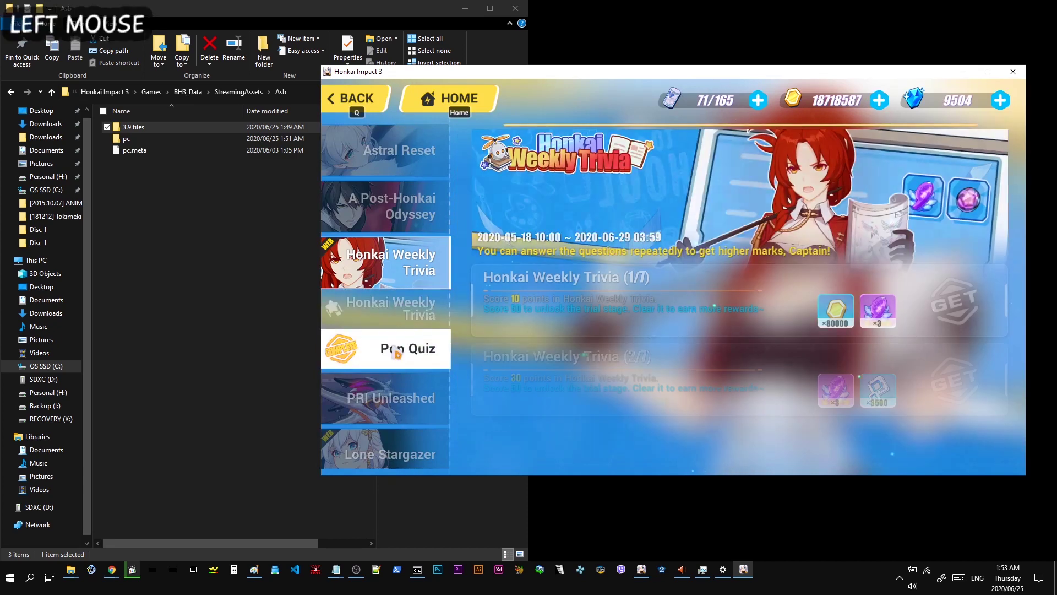
left_click(418, 387)
left_click(420, 384)
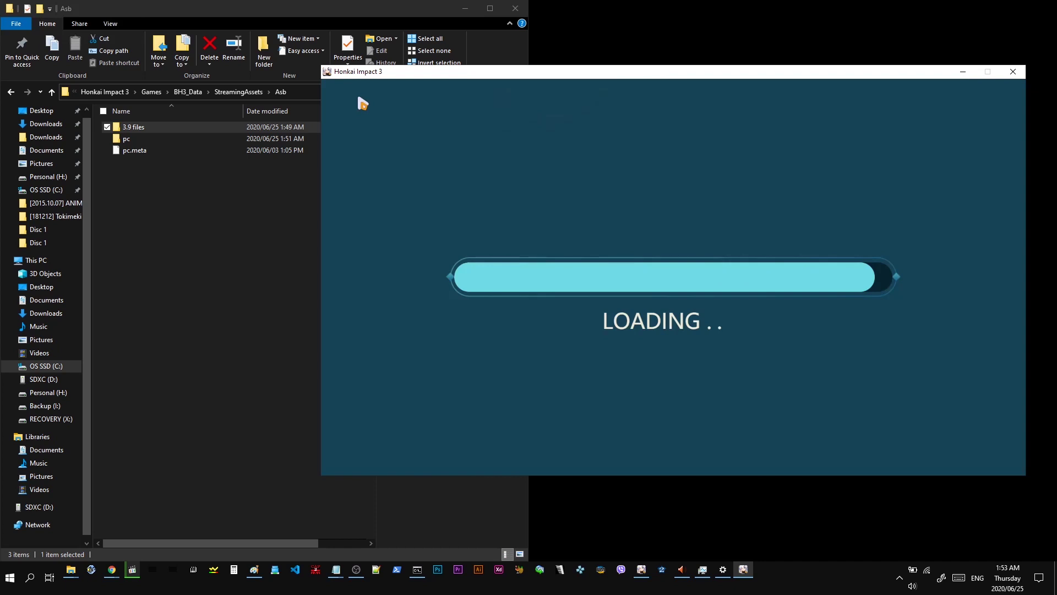
left_click(360, 99)
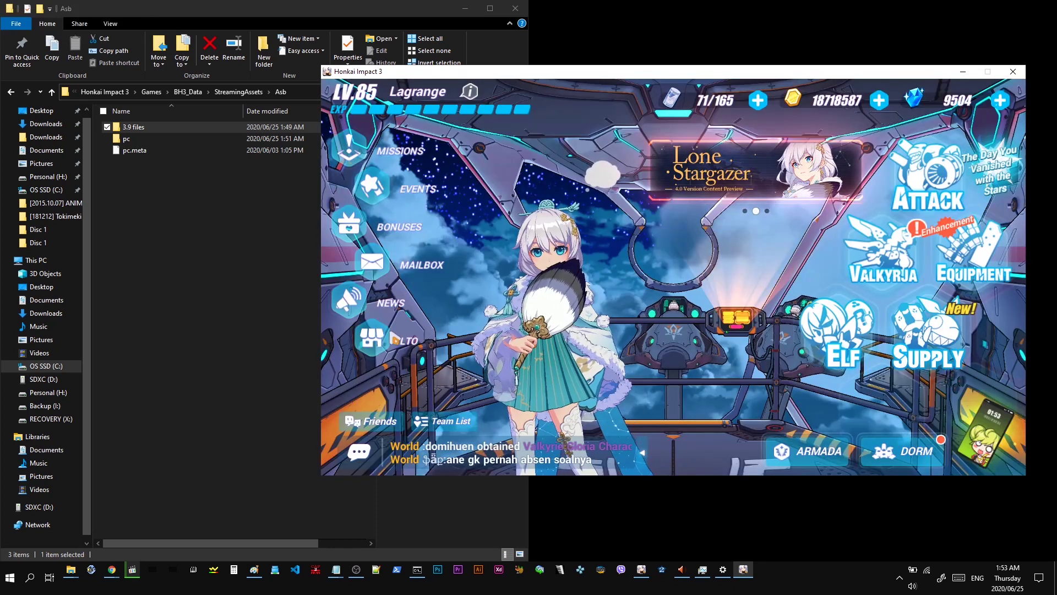
Step: Inspect the item images in the Fragment Shop event page and return to the game's home screen
left_click(364, 202)
left_click_drag(389, 404, 397, 215)
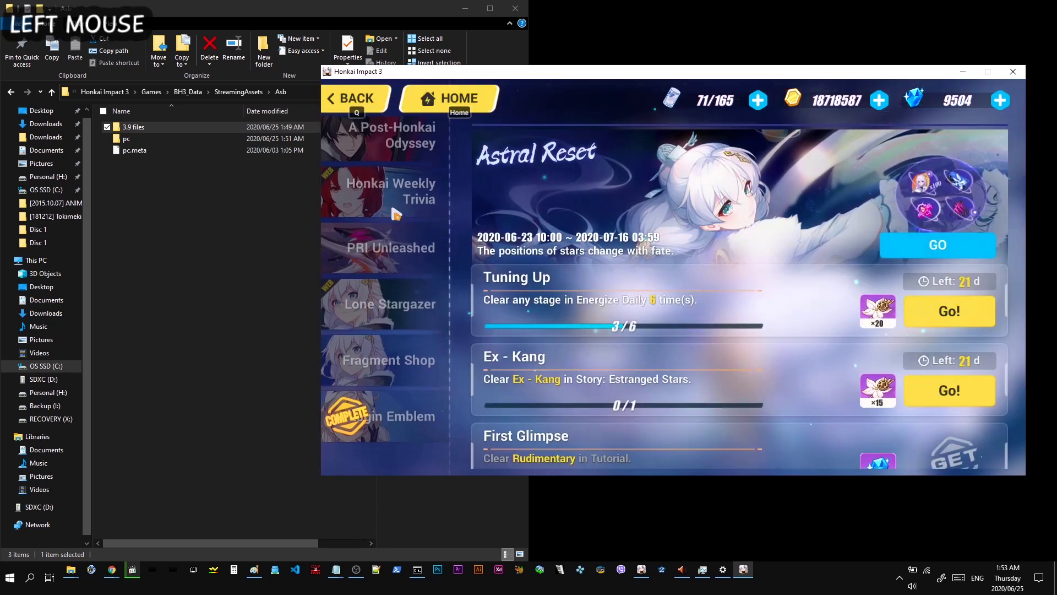
left_click(429, 403)
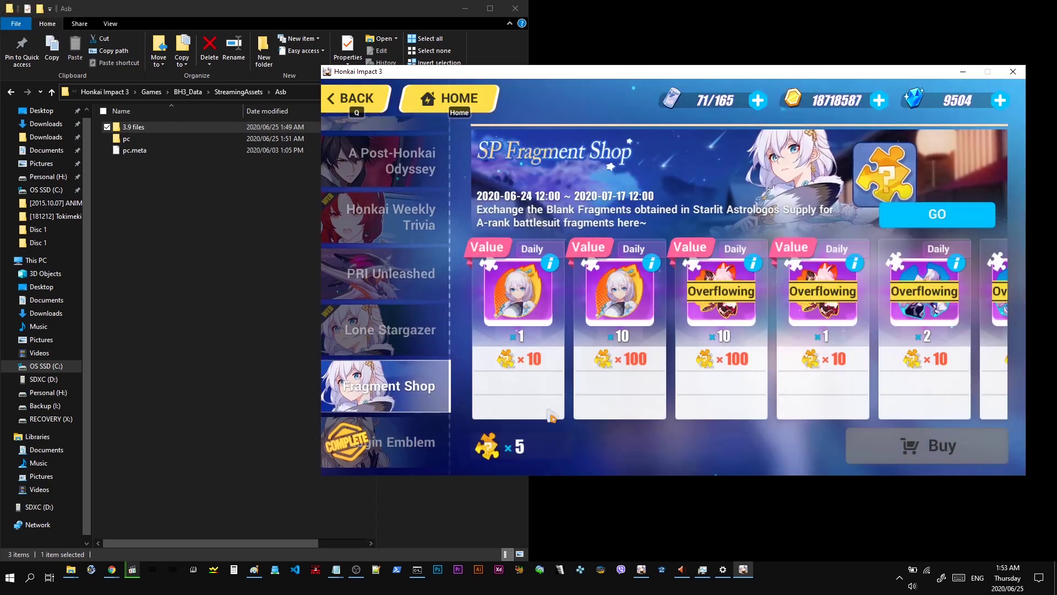
left_click_drag(735, 330, 476, 325)
left_click_drag(771, 317, 432, 328)
left_click_drag(663, 314, 482, 310)
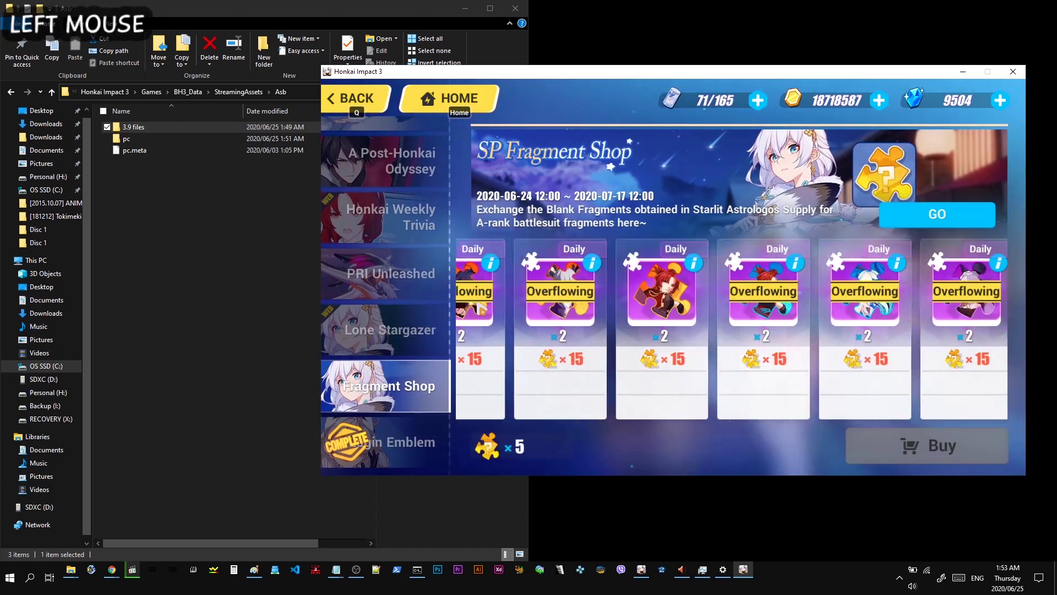
left_click(444, 105)
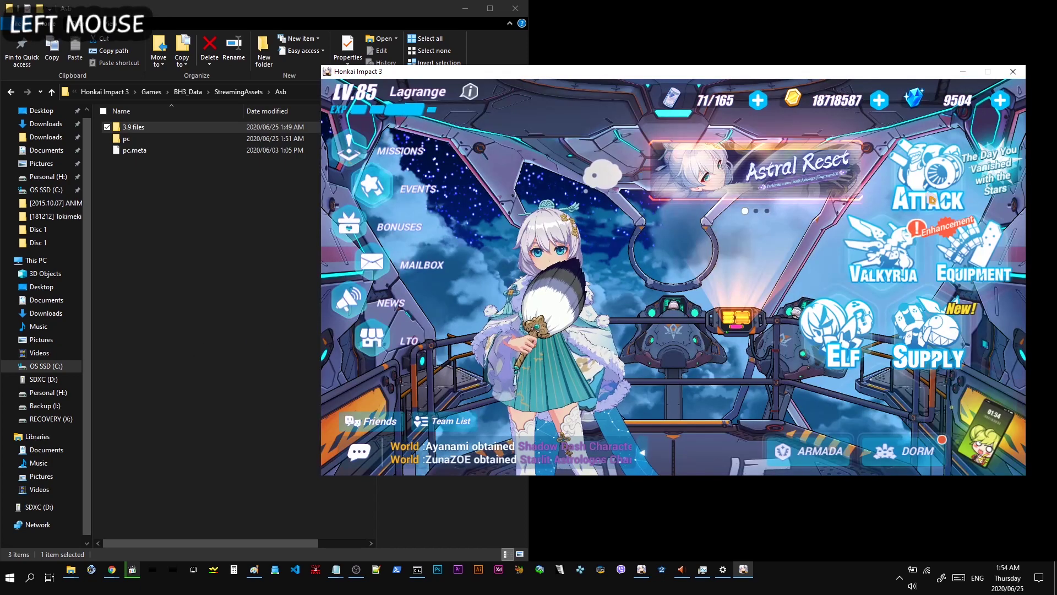
Step: Open the in-game News and check the banners of Starlit Trek, Battlesuit Event I and Battlesuit Event II
left_click(1010, 440)
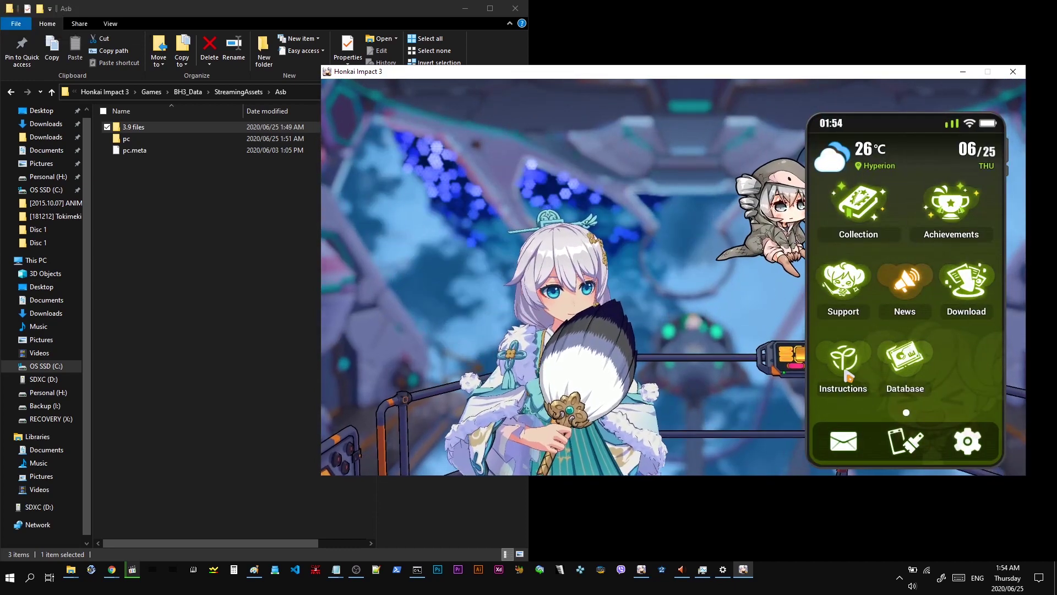
left_click(896, 292)
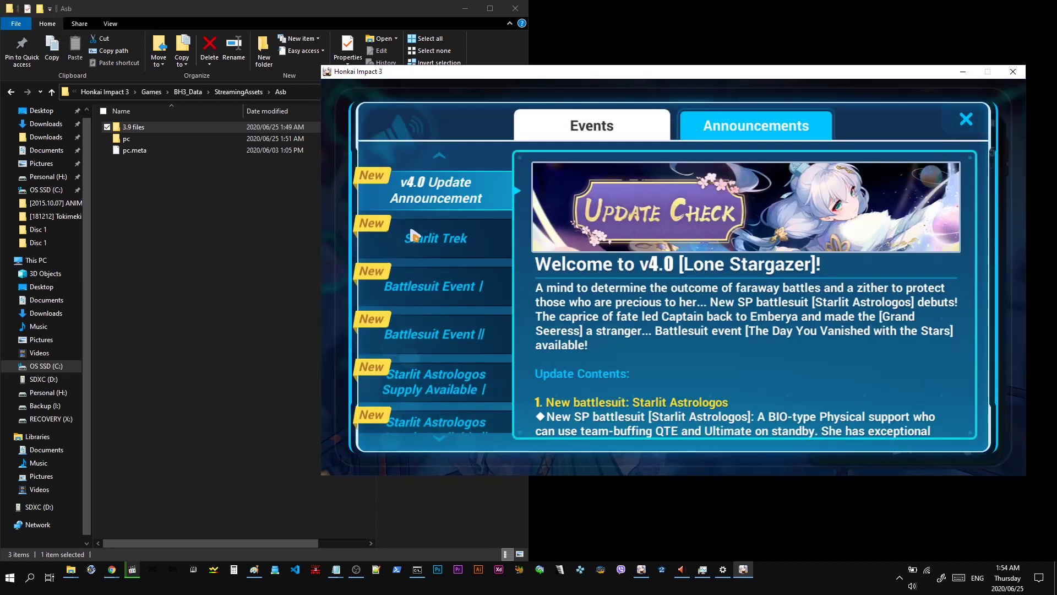
left_click(435, 236)
left_click(467, 292)
left_click(434, 325)
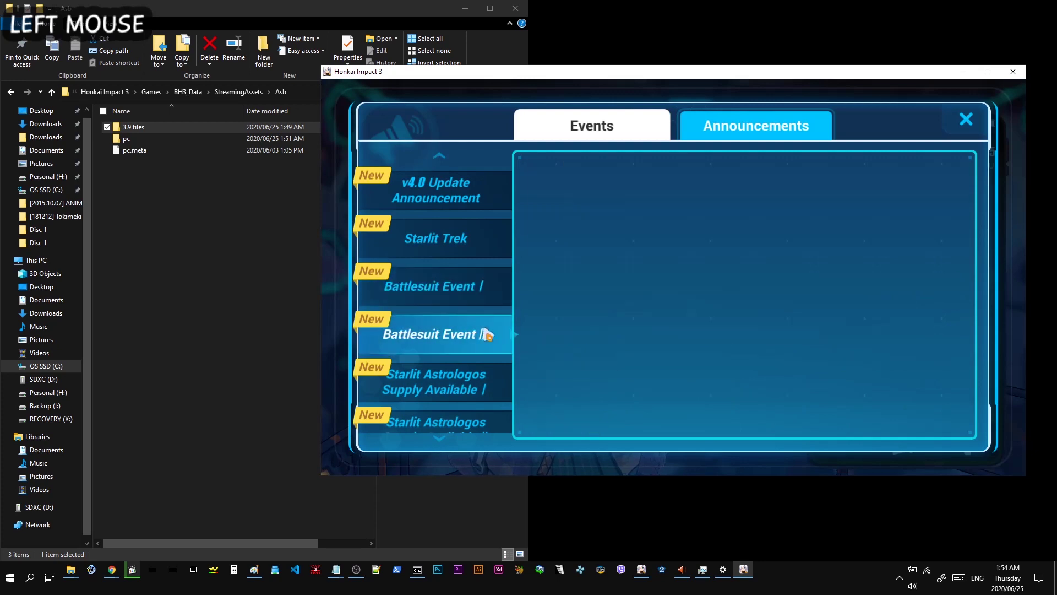
Step: Check the news banners from the Starlit Astrologos supplies through Orchid's Night for missing images, and close the News
scroll(461, 269, "down", 3)
left_click(461, 269)
left_click(462, 239)
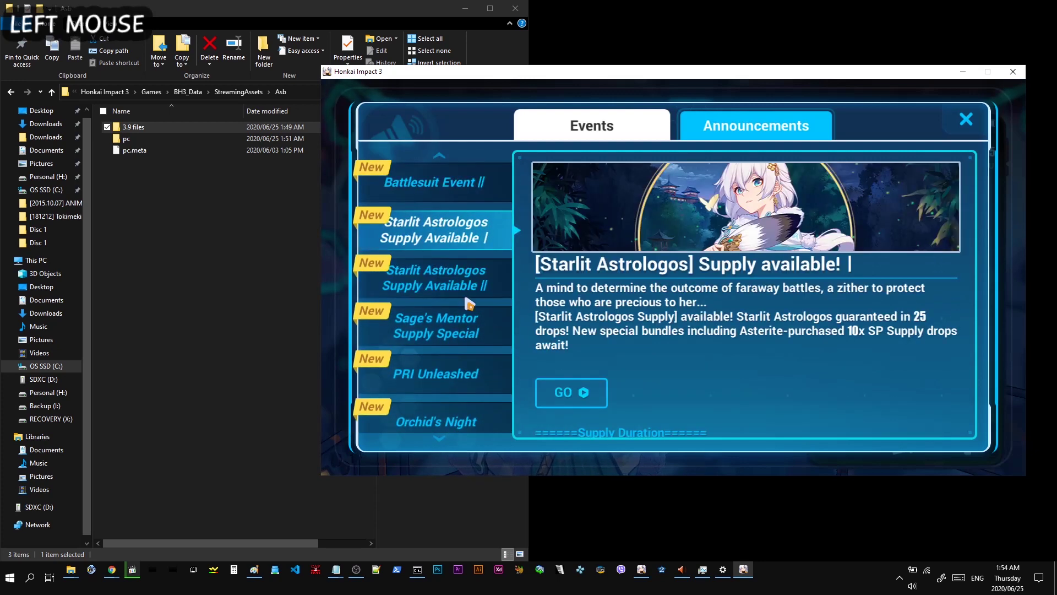
left_click(464, 289)
left_click(450, 332)
left_click(469, 364)
left_click(471, 415)
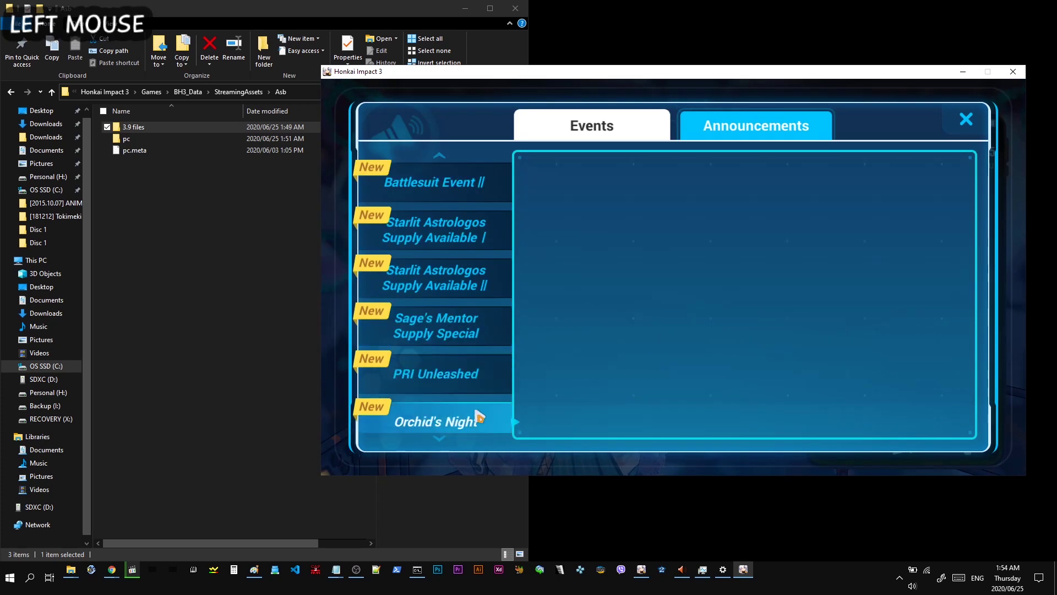
left_click(965, 120)
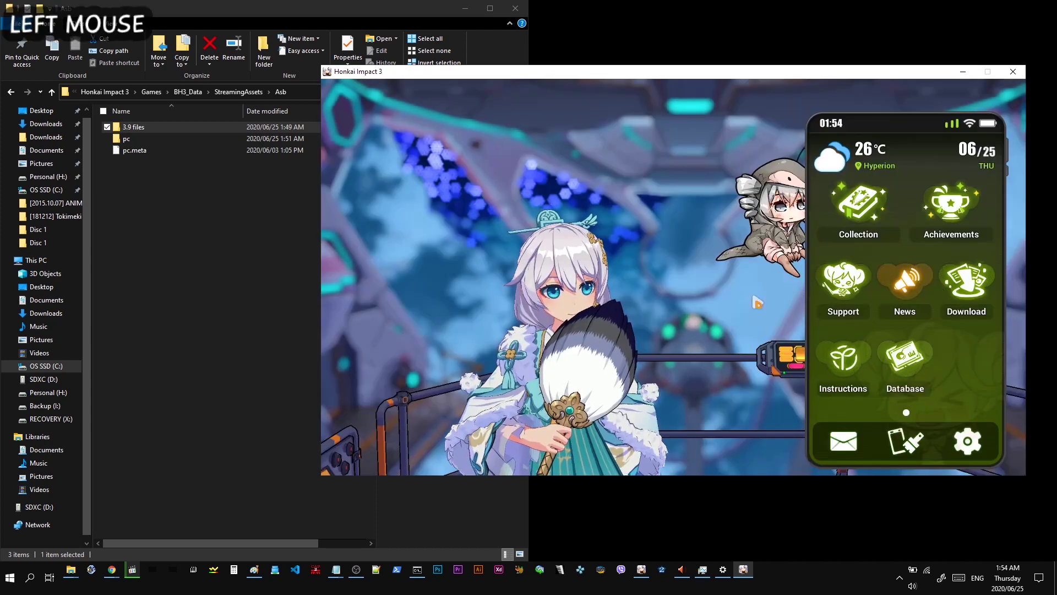
Step: Open the in-game package download list, tick Download all, look through the status of every resource package and close the list
left_click(957, 293)
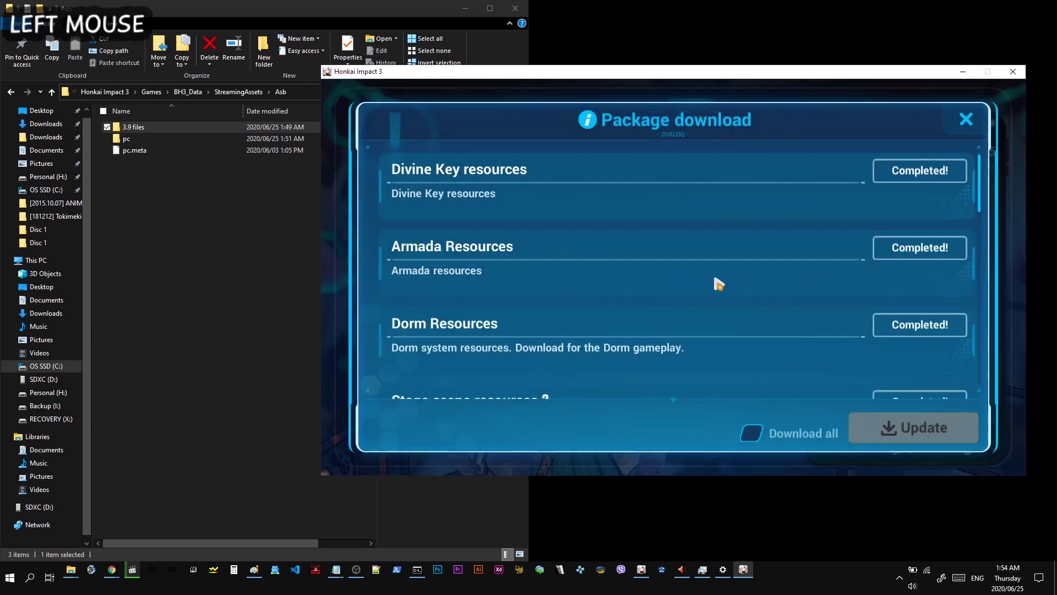
left_click_drag(714, 278, 736, 190)
left_click_drag(779, 266, 758, 113)
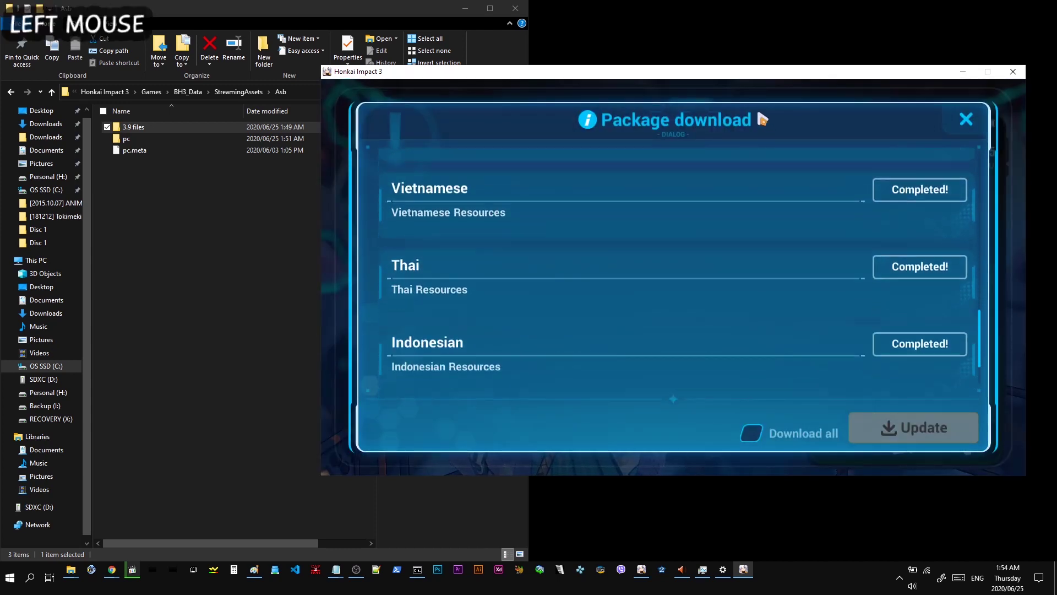
left_click(752, 435)
left_click_drag(766, 221, 887, 484)
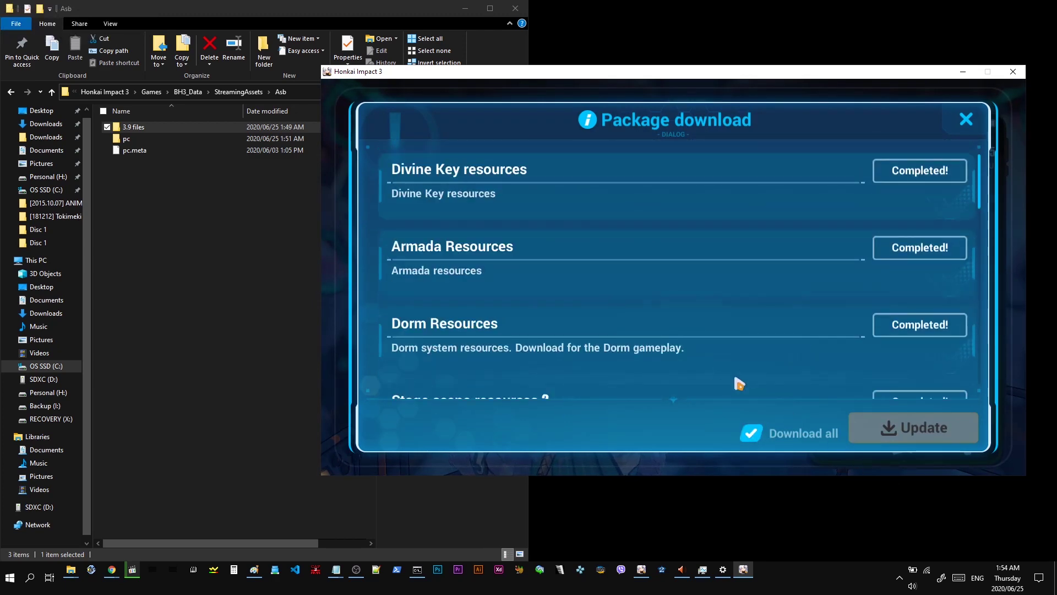
left_click_drag(739, 384, 814, 248)
left_click_drag(826, 307, 826, 266)
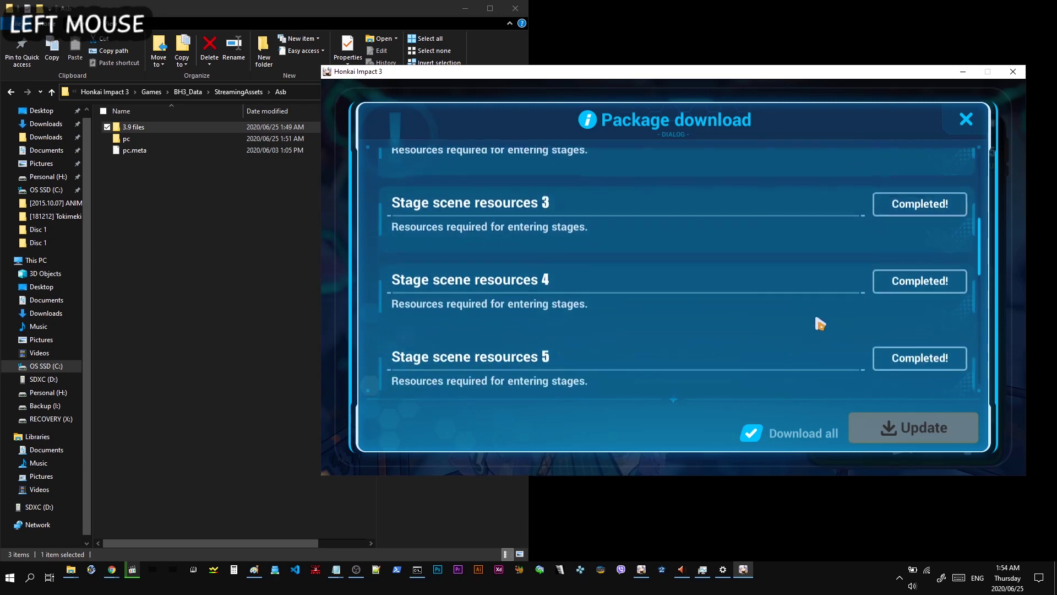
left_click_drag(820, 324, 802, 199)
left_click_drag(821, 238, 799, 133)
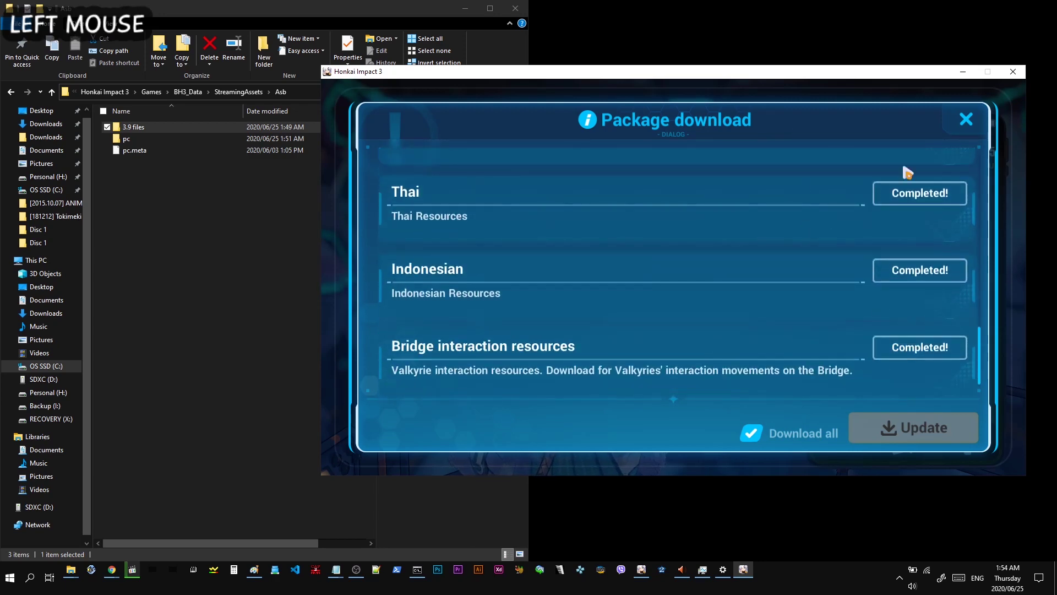
left_click(967, 121)
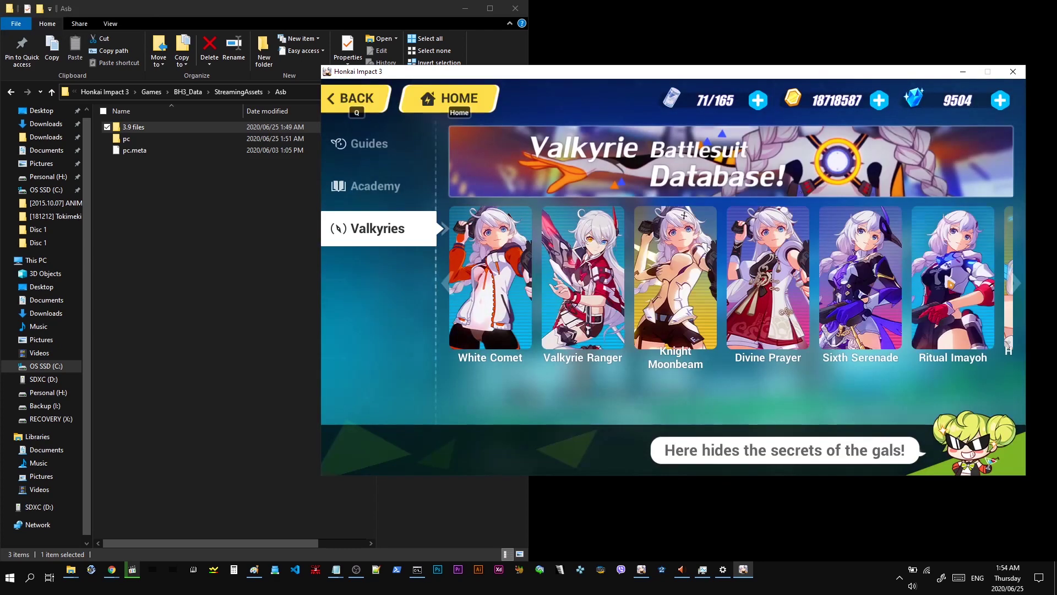
Step: Browse the Valkyrie Battlesuit Database for missing portraits and inspect the Starlit Astrologos entry
left_click_drag(950, 292, 623, 275)
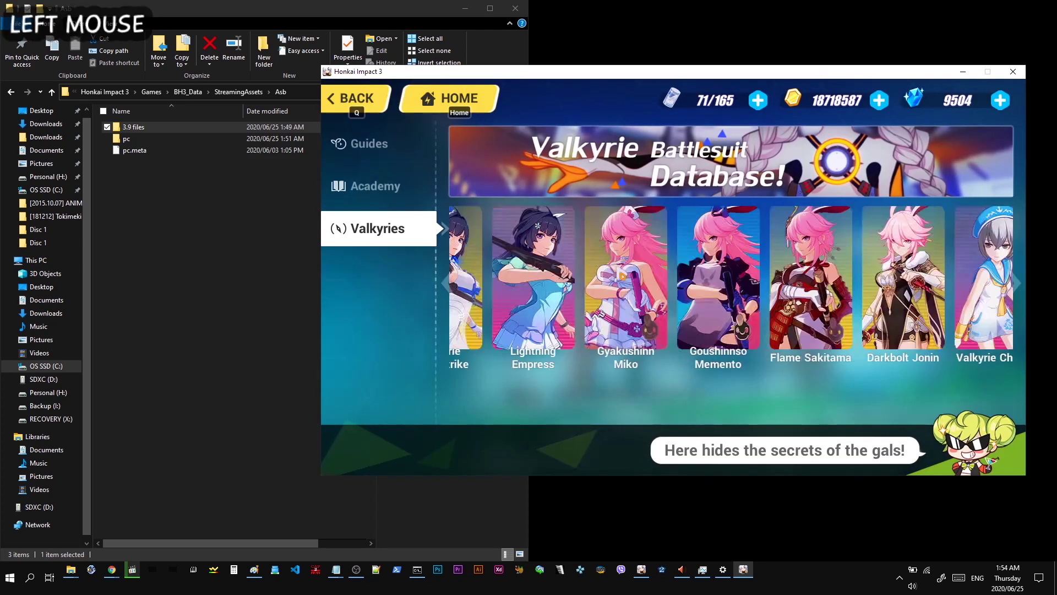
left_click_drag(936, 287, 633, 275)
left_click_drag(936, 283, 533, 257)
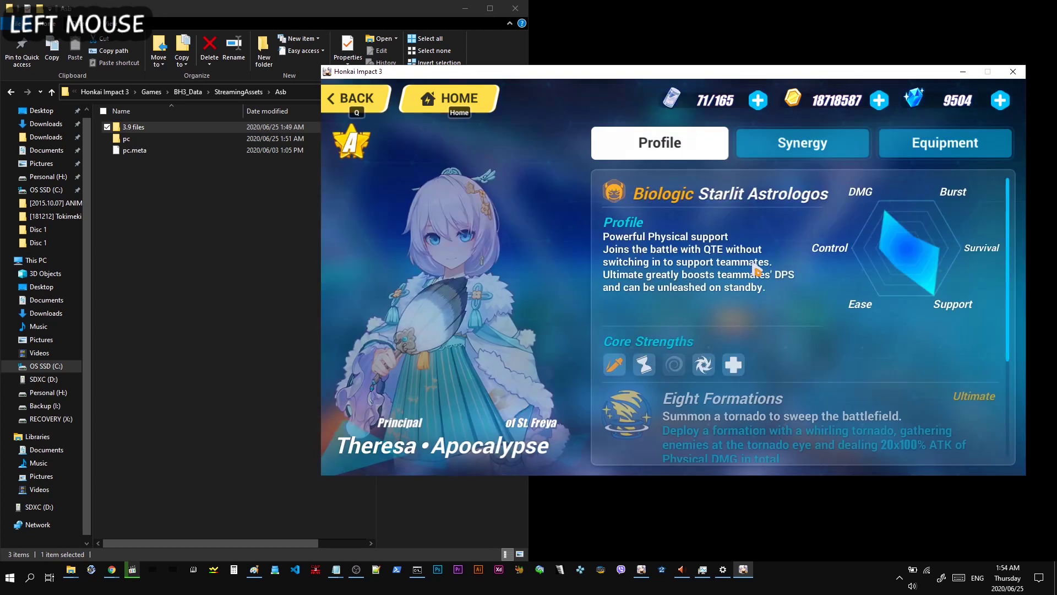
left_click(735, 275)
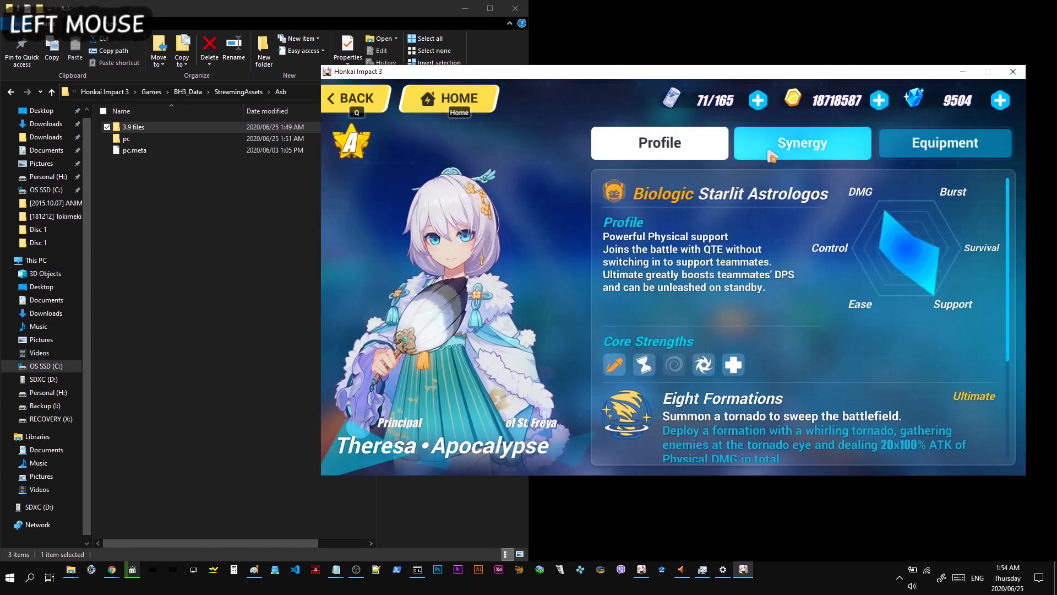
left_click(886, 146)
left_click(366, 102)
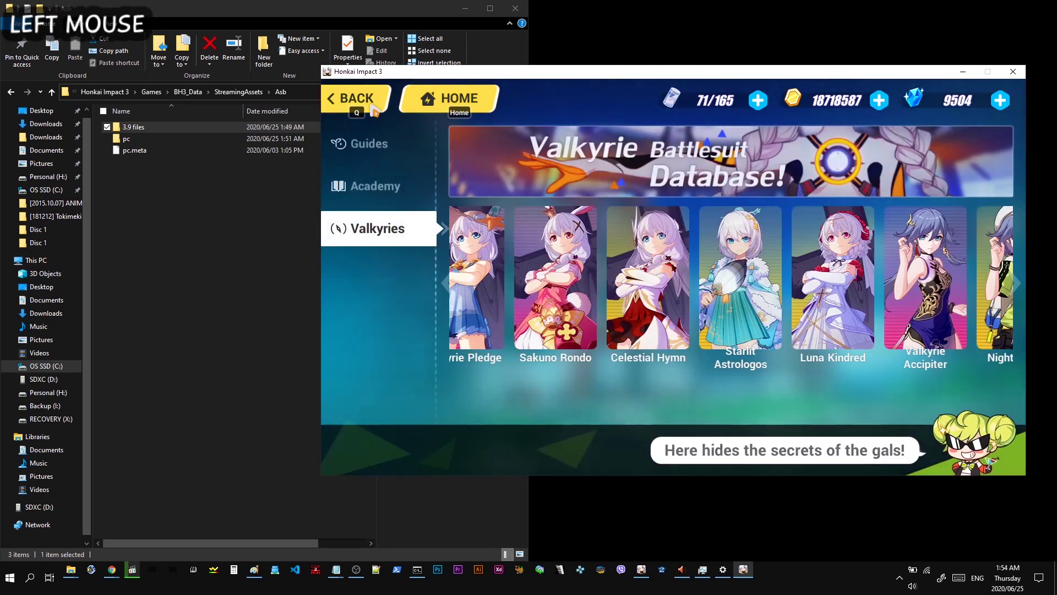
Step: Check the lesson images in the Academy section and return to the game's home screen
left_click(380, 190)
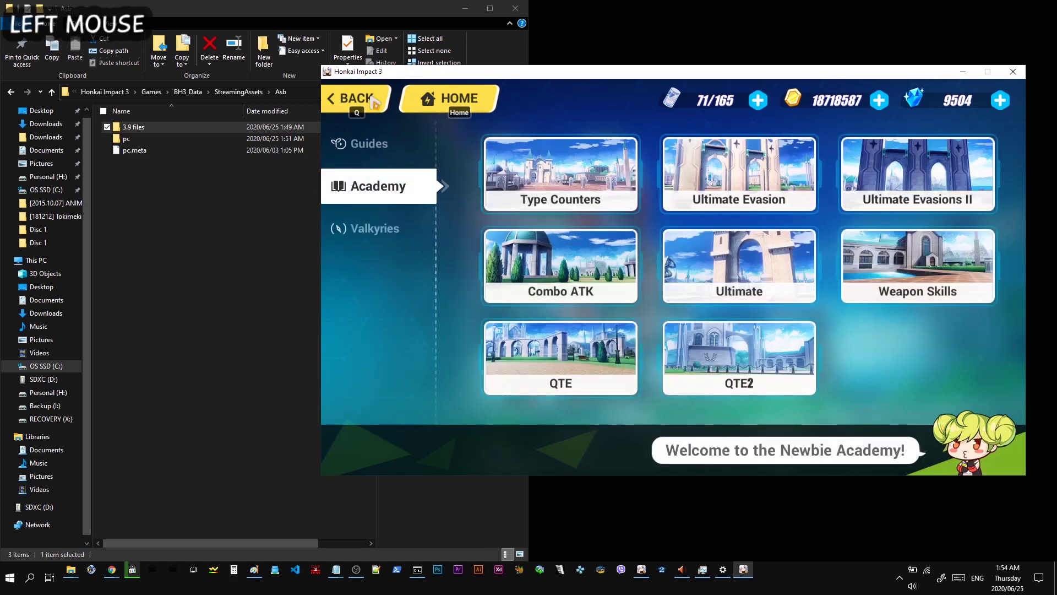
left_click(372, 108)
left_click(380, 113)
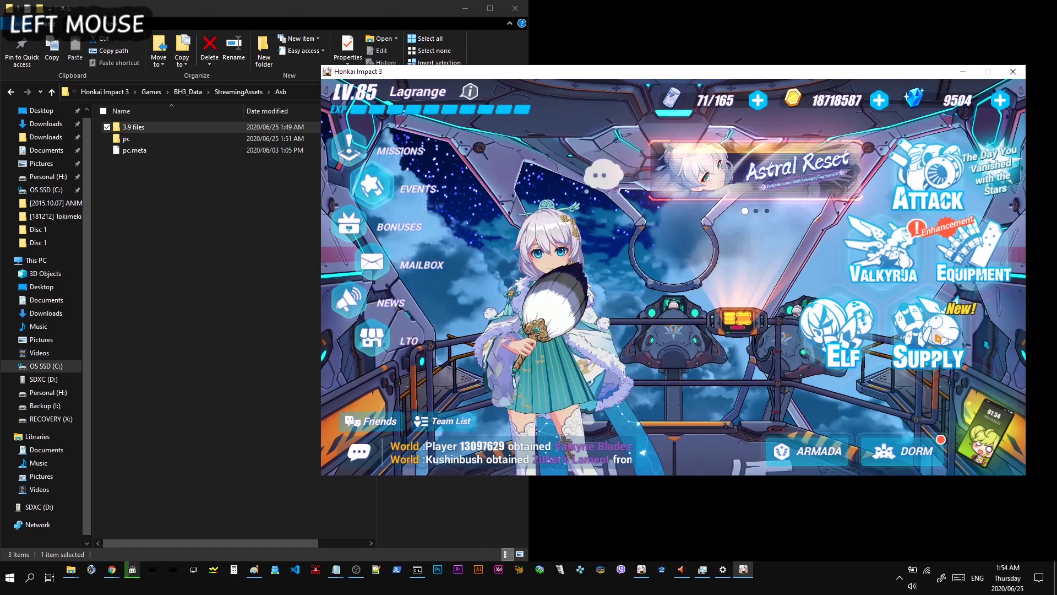
Step: Open Supply and check the Dorm, Sage's Mentor, Starlit Astrologos and Focused banners for missing images
left_click(937, 330)
left_click(700, 404)
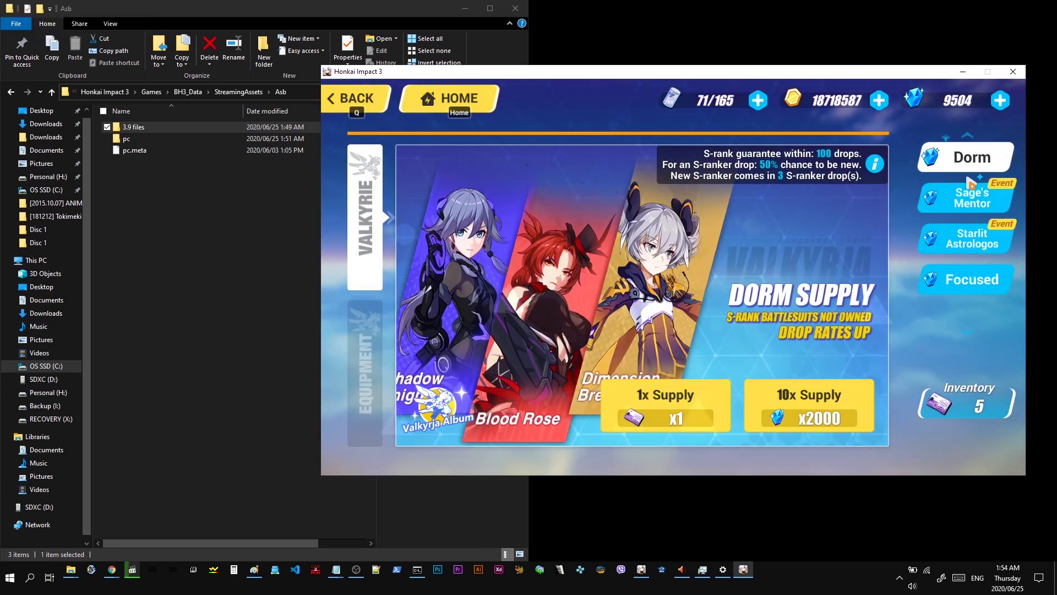
left_click(971, 197)
left_click(974, 245)
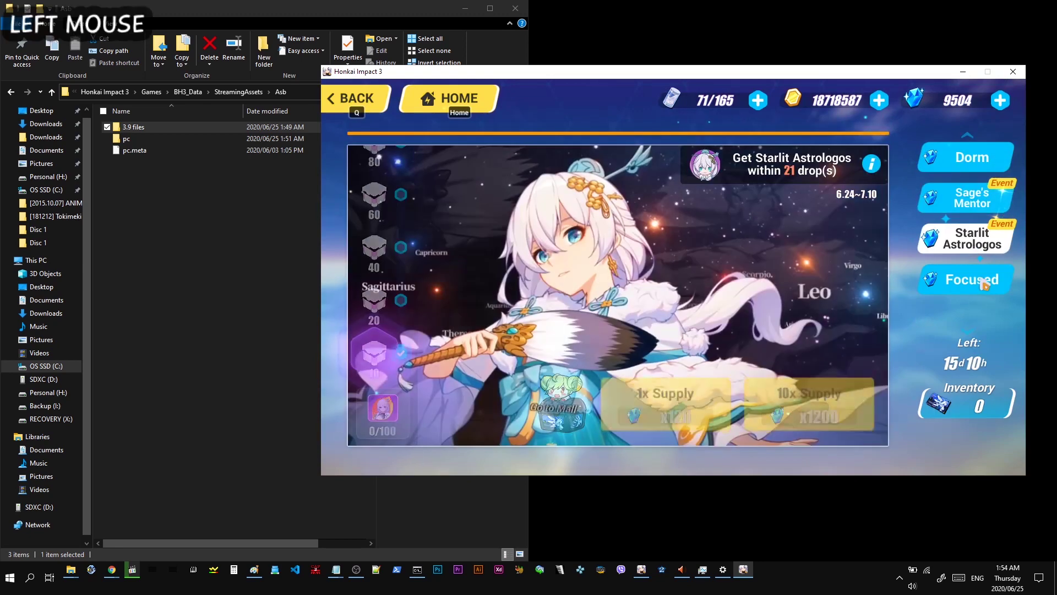
left_click(980, 258)
left_click_drag(983, 256, 937, 281)
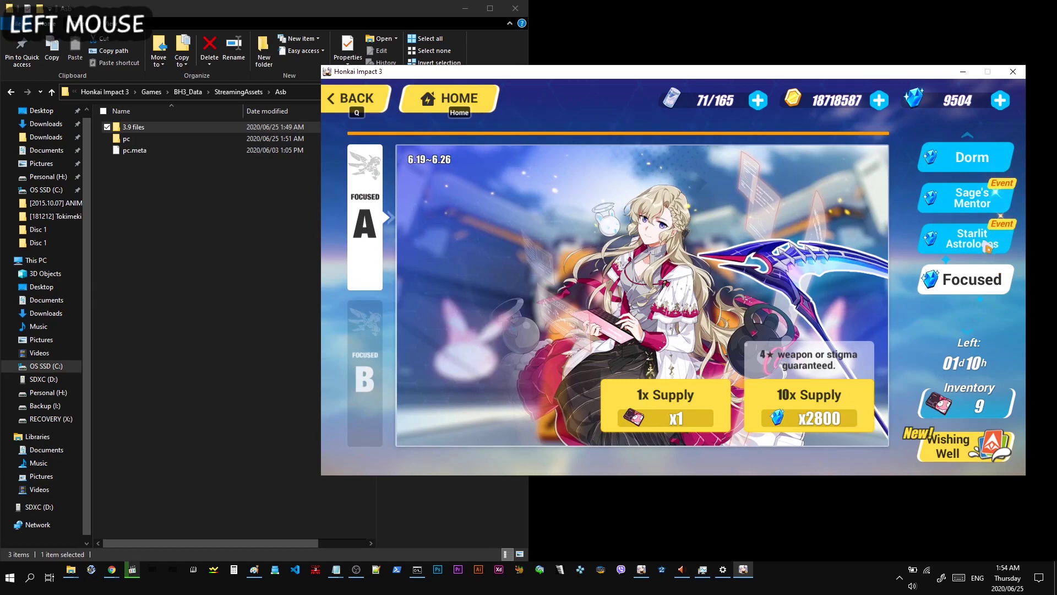
left_click(984, 241)
left_click(986, 195)
left_click(983, 163)
left_click(987, 193)
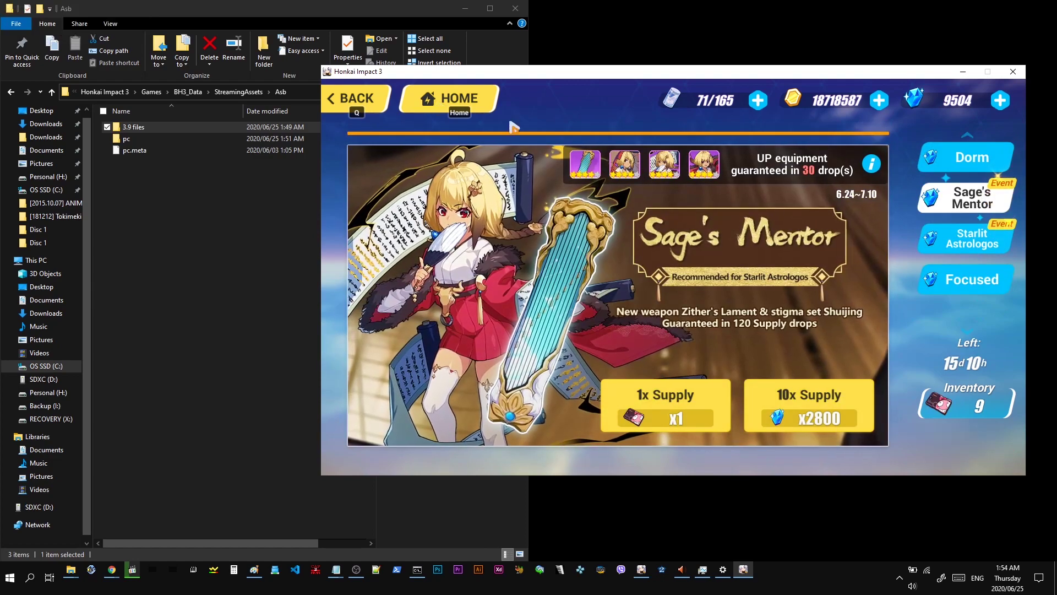
Step: Look through the Sage's Mentor supply details and its Supply History, and return to the home screen
left_click(542, 231)
scroll(679, 399, "down", 15)
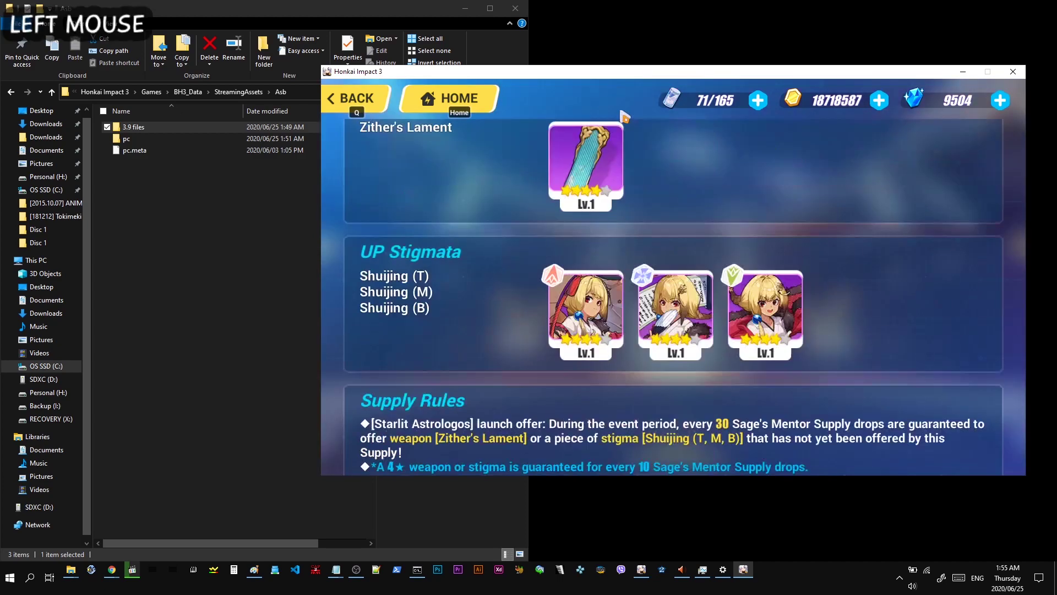
scroll(679, 399, "down", 10)
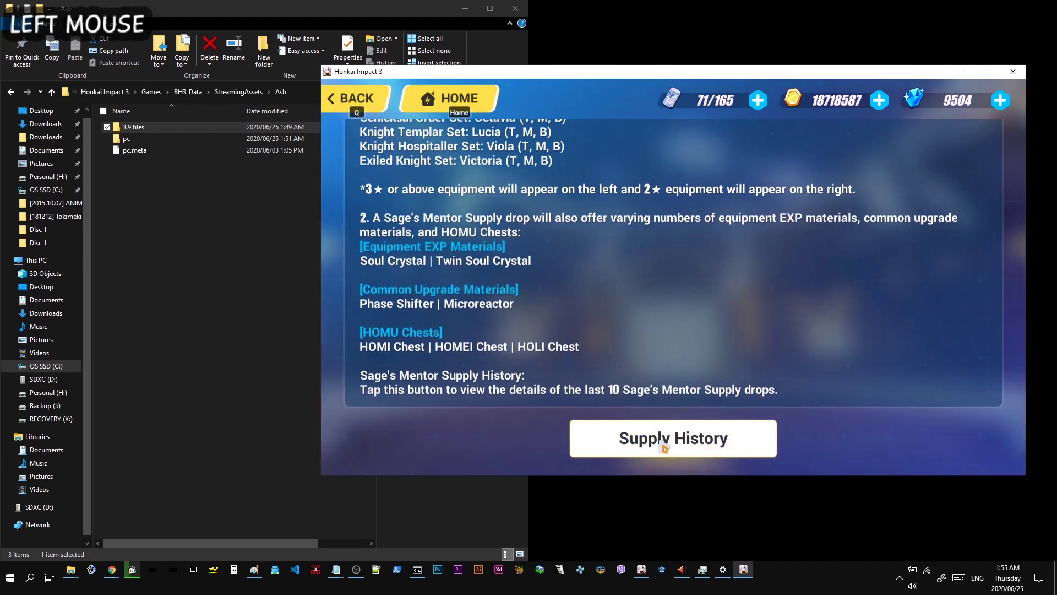
left_click(667, 439)
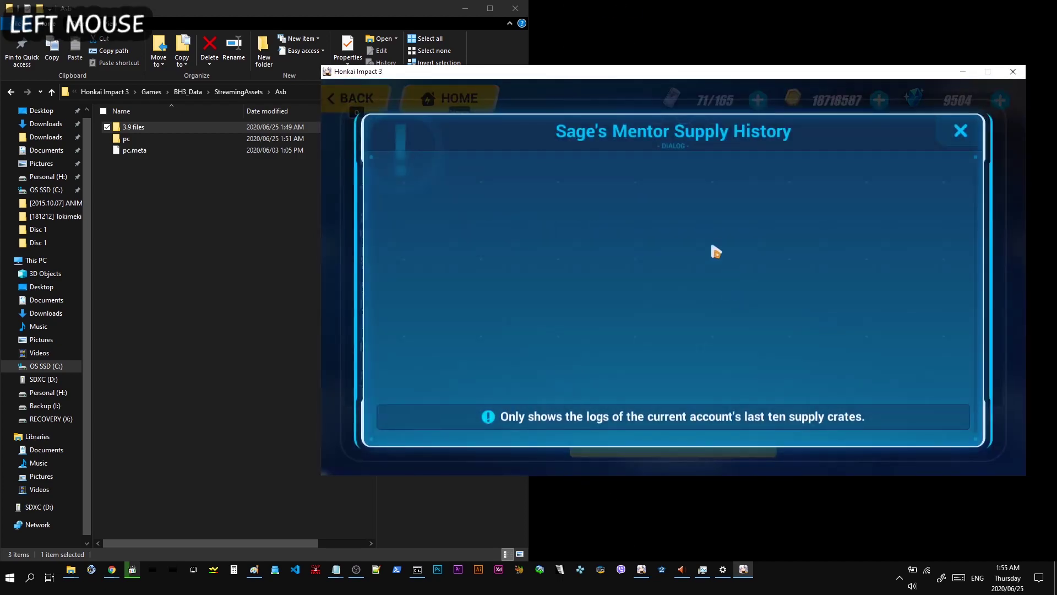
left_click(958, 135)
left_click(455, 108)
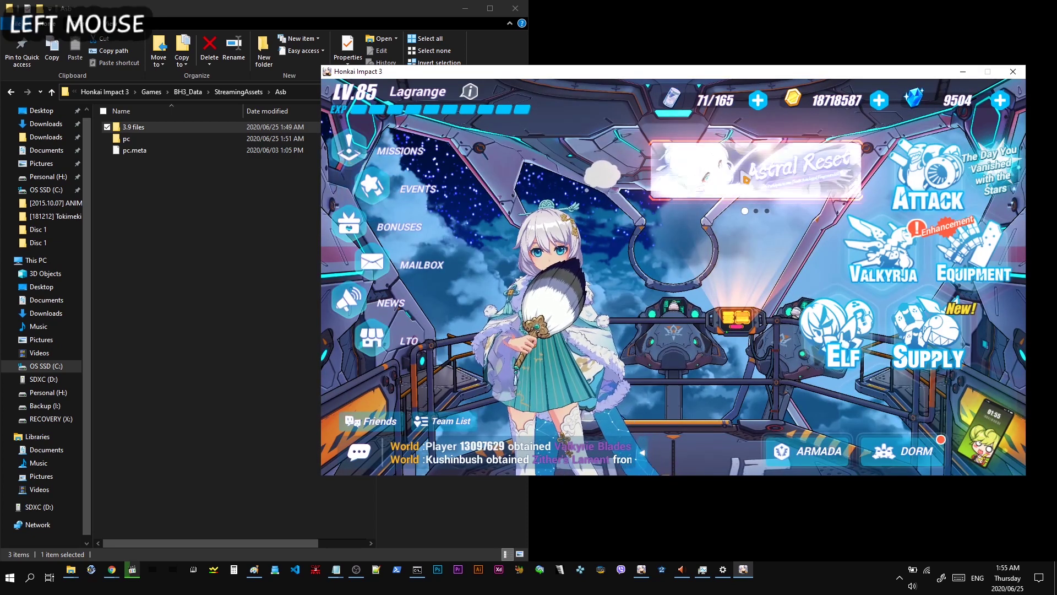
Step: Check the Starlit Astrologos web page opened from the home banner and the Lone Stargazer event page, and return home
left_click(745, 175)
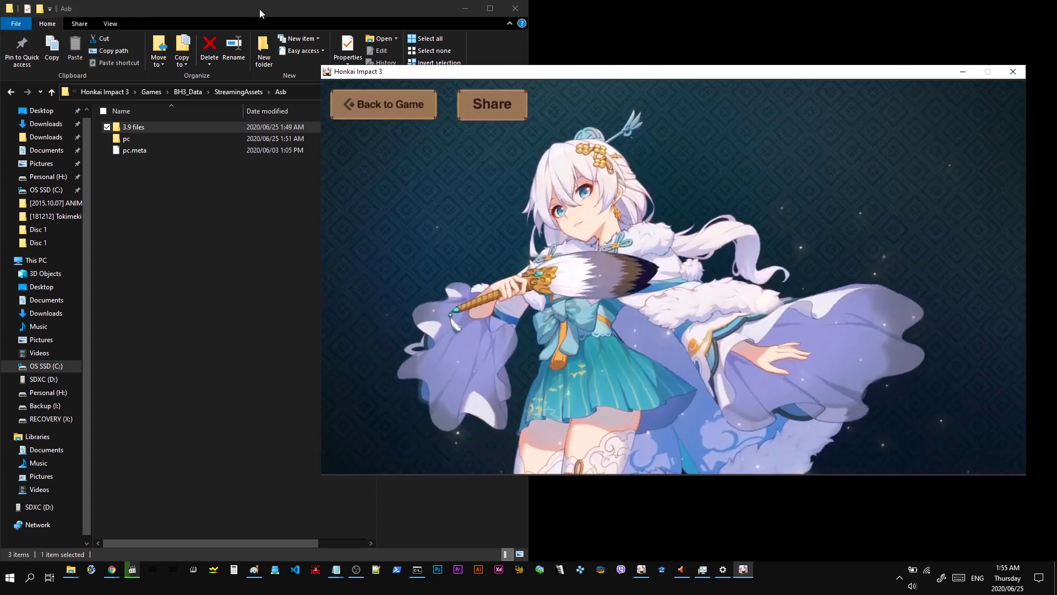
left_click(259, 9)
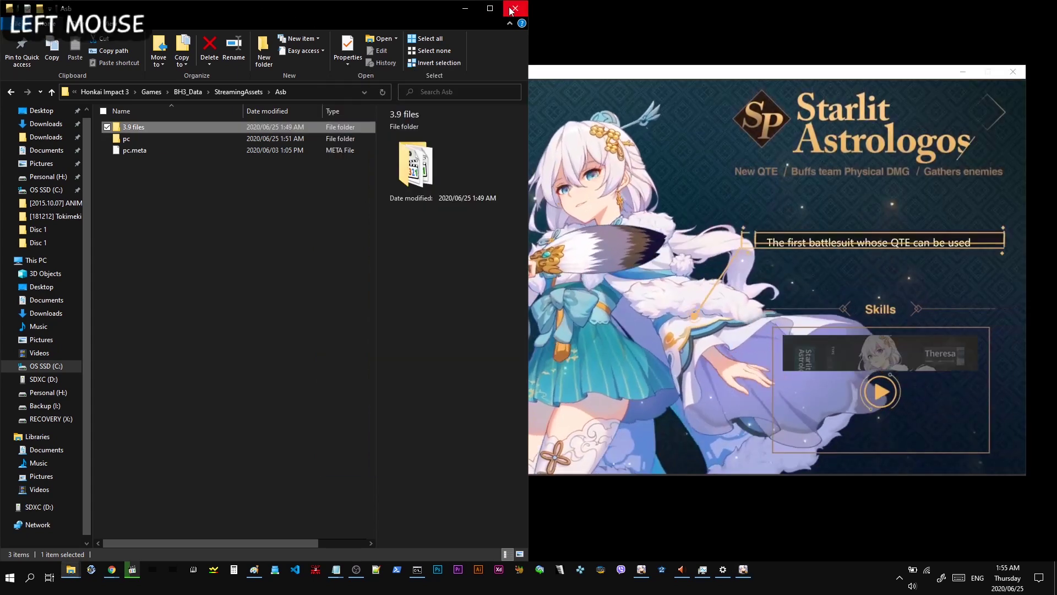
left_click(585, 67)
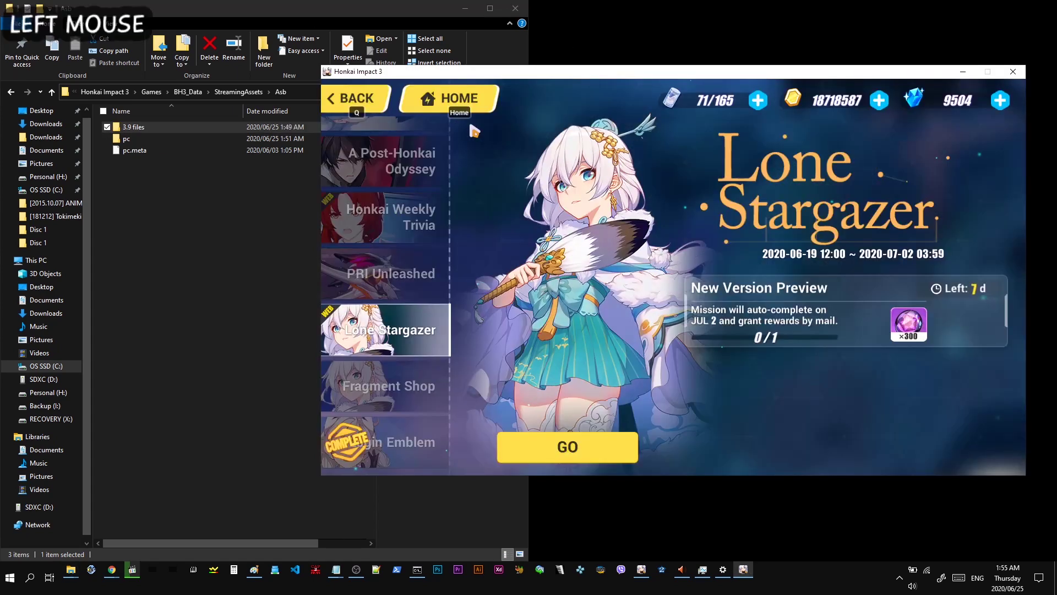
left_click(439, 104)
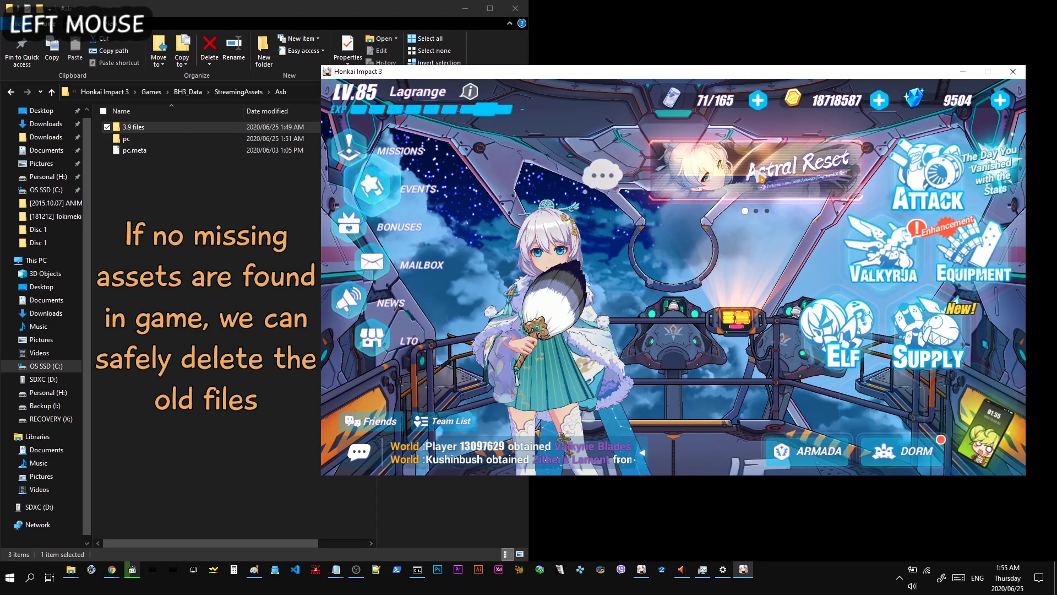
Step: Open the event The Day You Vanished with the Stars and view its Energize Daily page
left_click(749, 170)
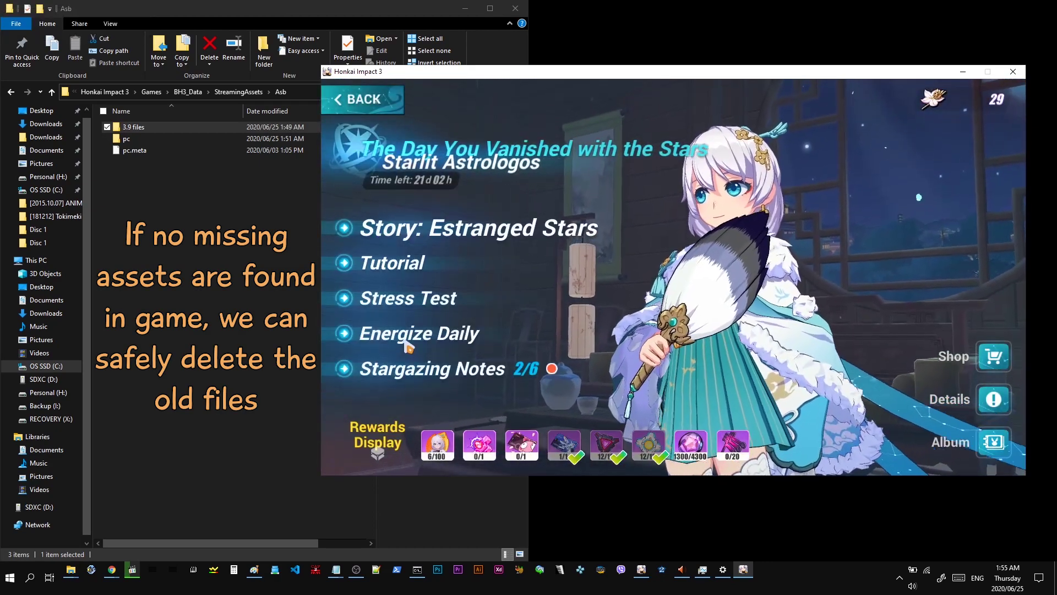
left_click(414, 337)
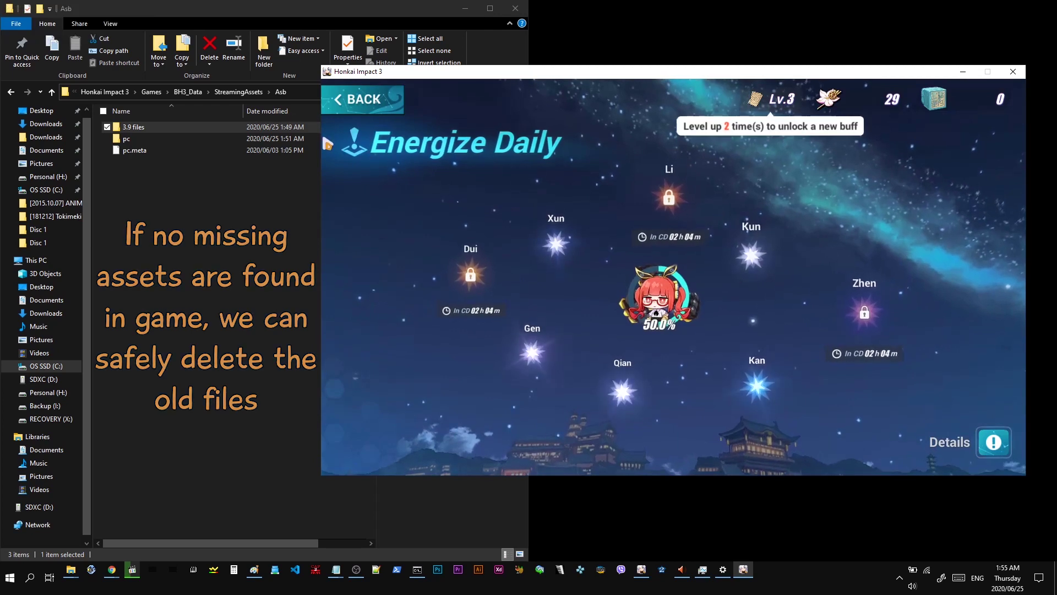
Step: Switch to File Explorer and permanently delete the 3.9 files folder from Asb, granting administrator permission
left_click(338, 12)
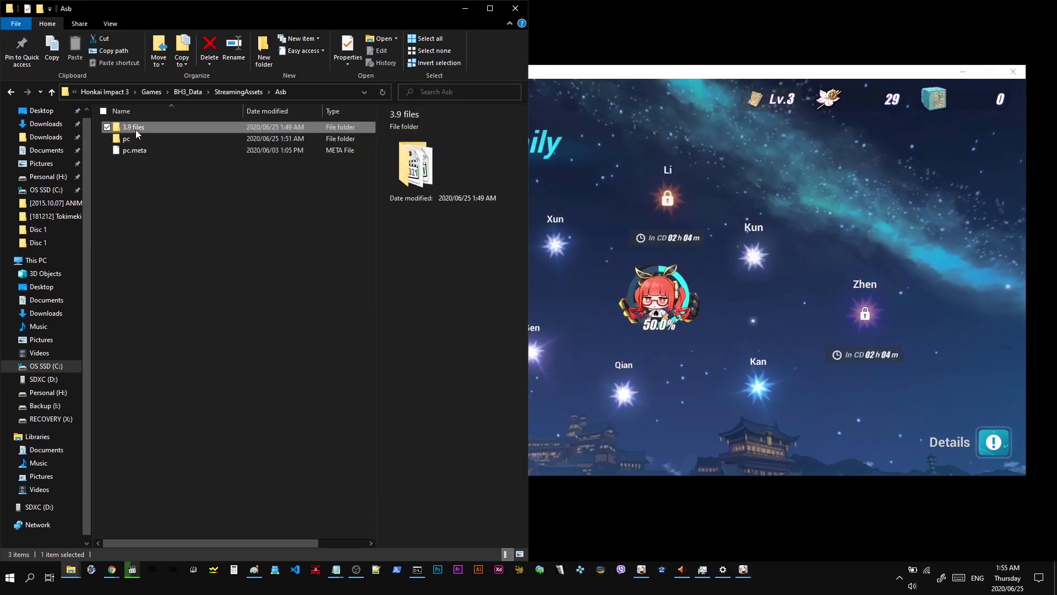
key("shift+Delete")
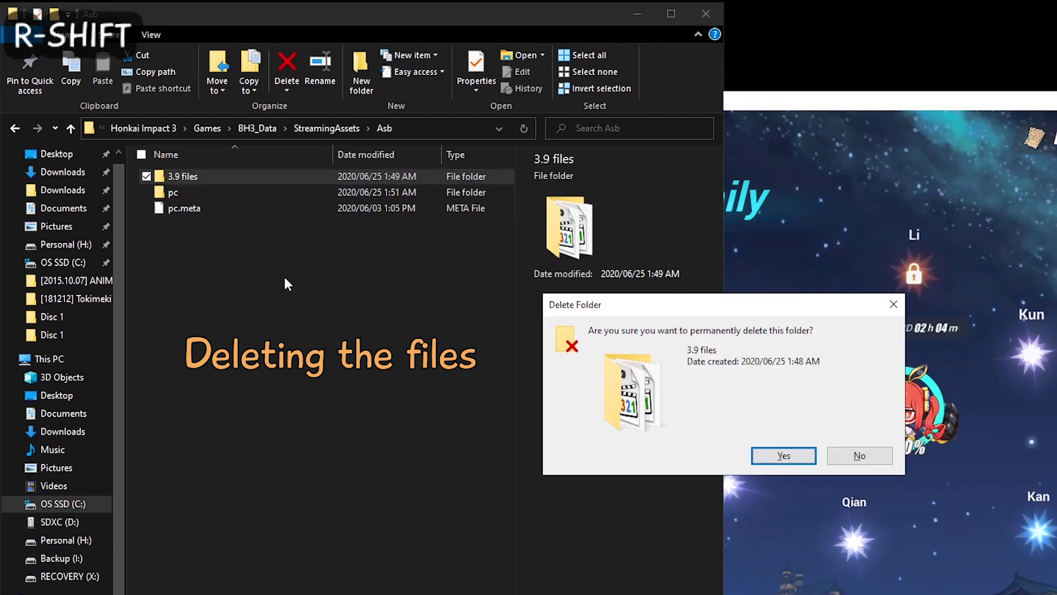
key("Return")
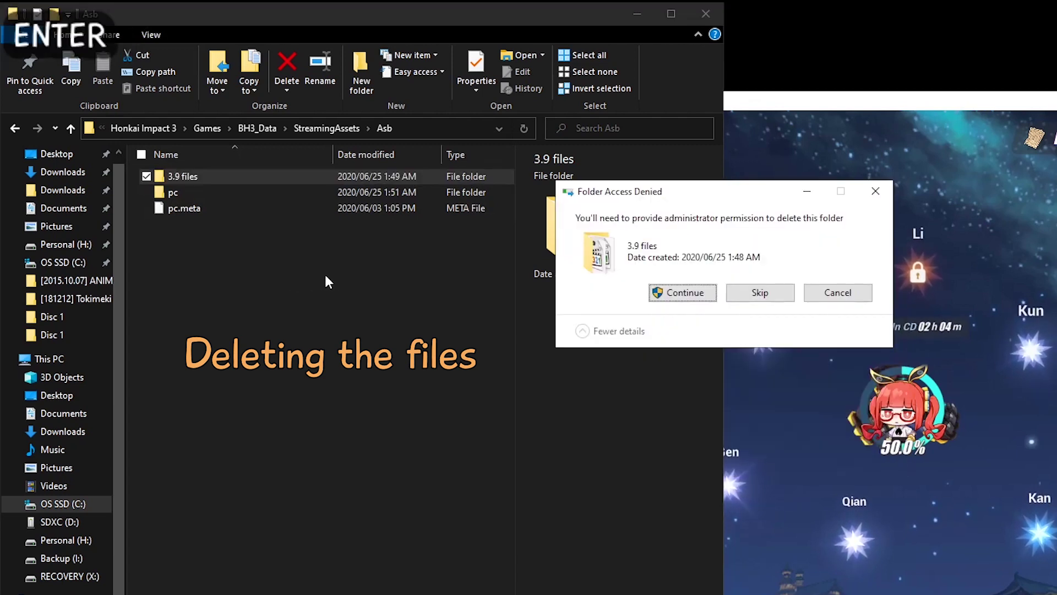
left_click(697, 300)
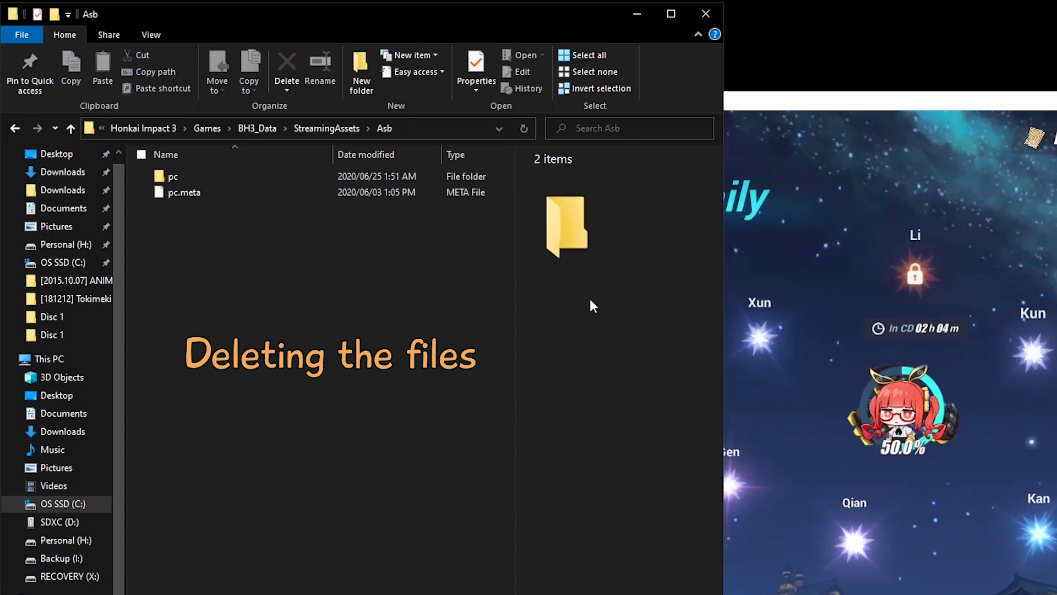
Step: Open the properties of the Honkai Impact 3 folder in Program Files and of StreamingAssets in BH3_Data
left_click(239, 361)
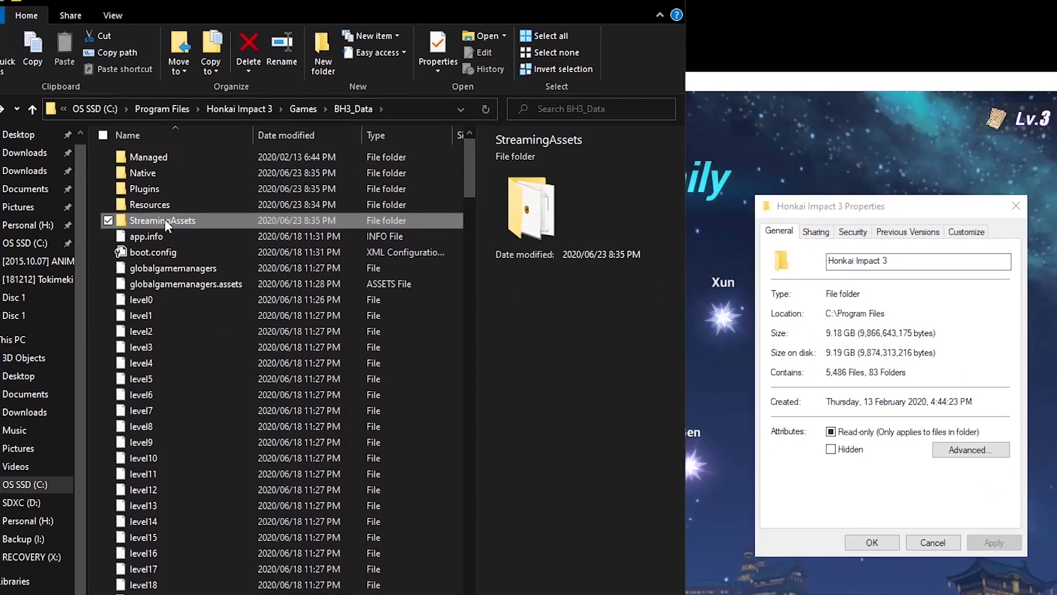
right_click(204, 240)
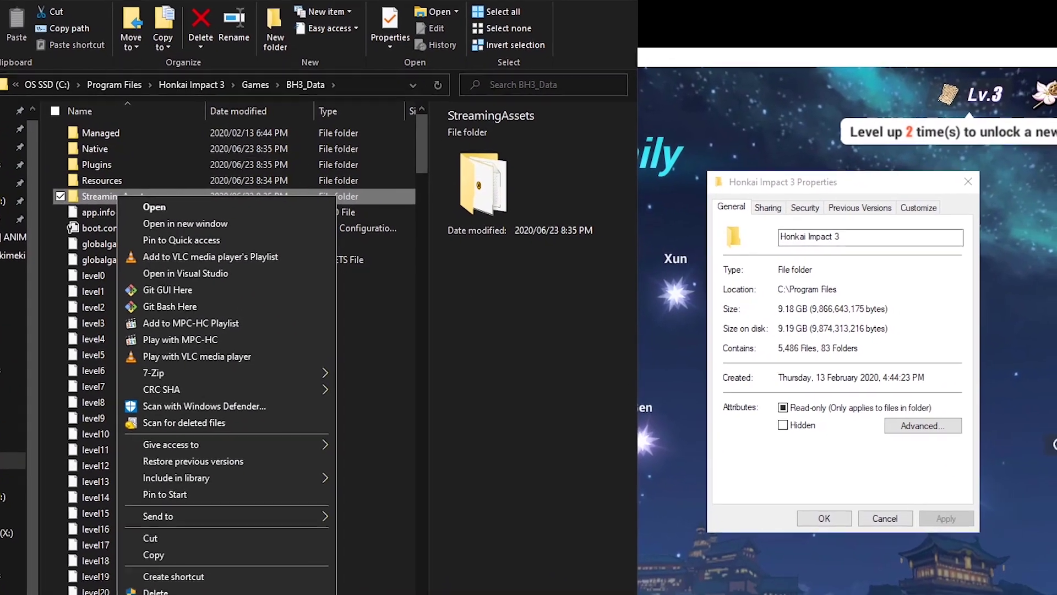
left_click(188, 594)
left_click_drag(218, 190, 462, 172)
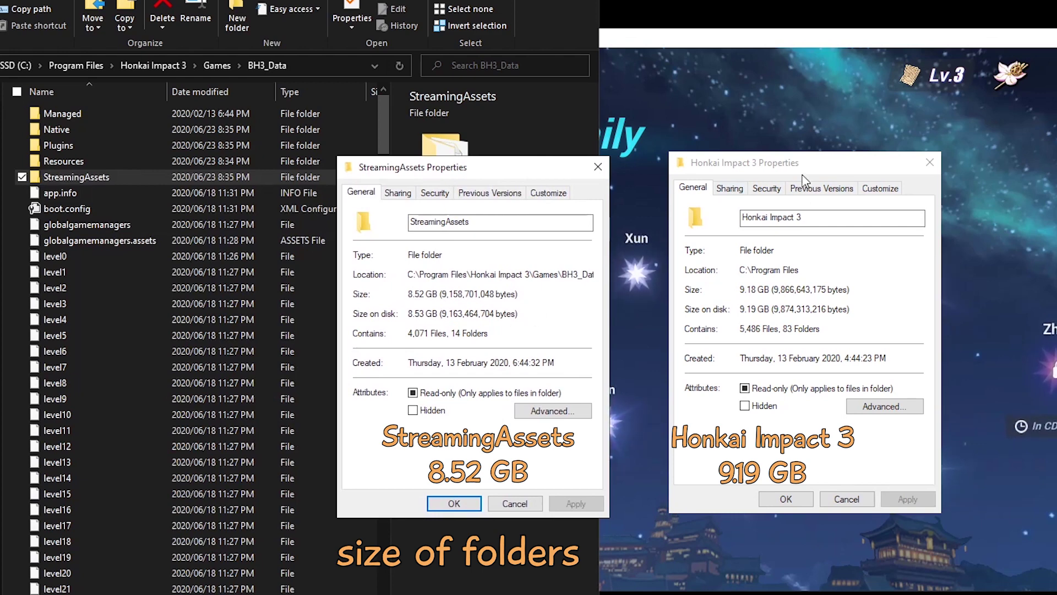
Step: Place the two folder properties windows side by side, compare the folder sizes and close both windows
left_click_drag(802, 176, 749, 176)
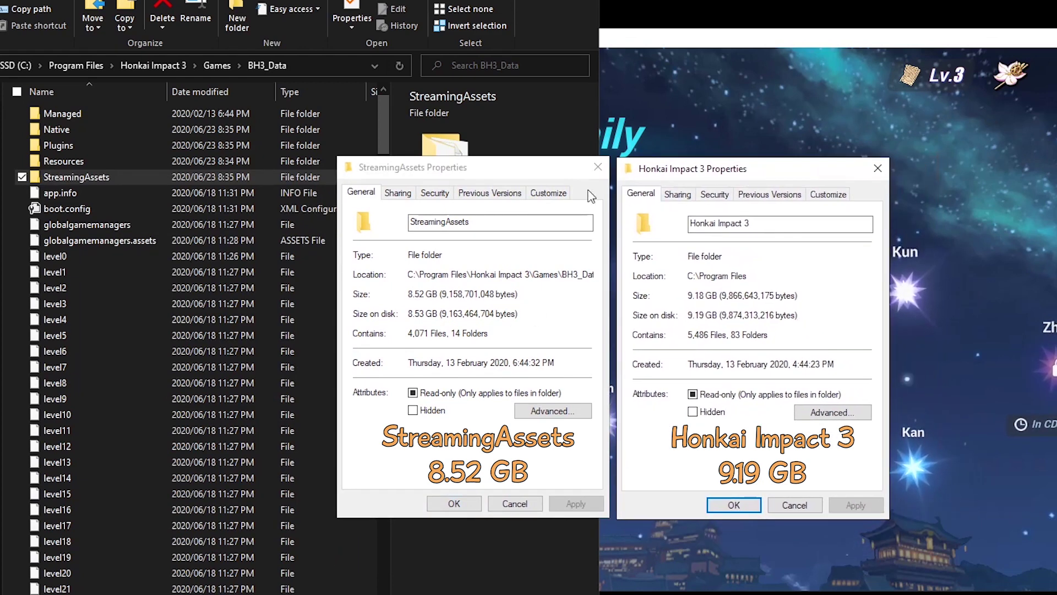
left_click_drag(471, 169, 468, 169)
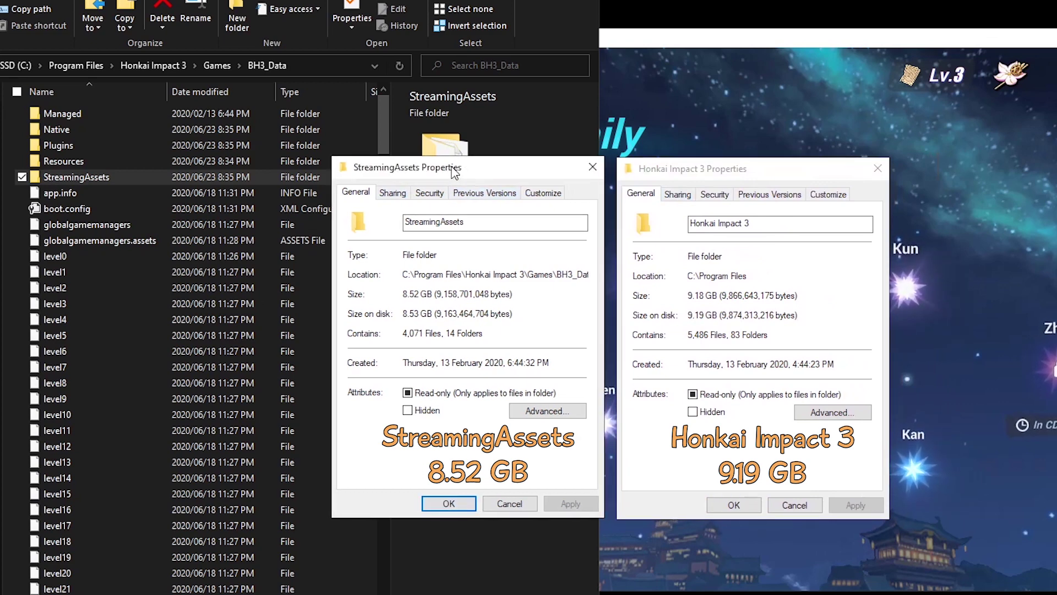
left_click(752, 507)
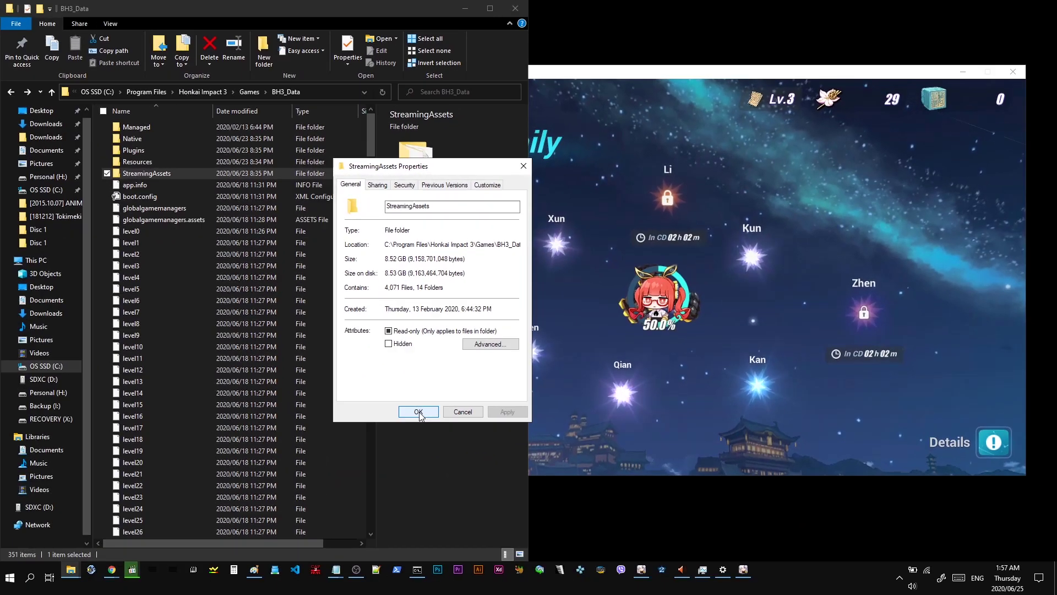
left_click(419, 412)
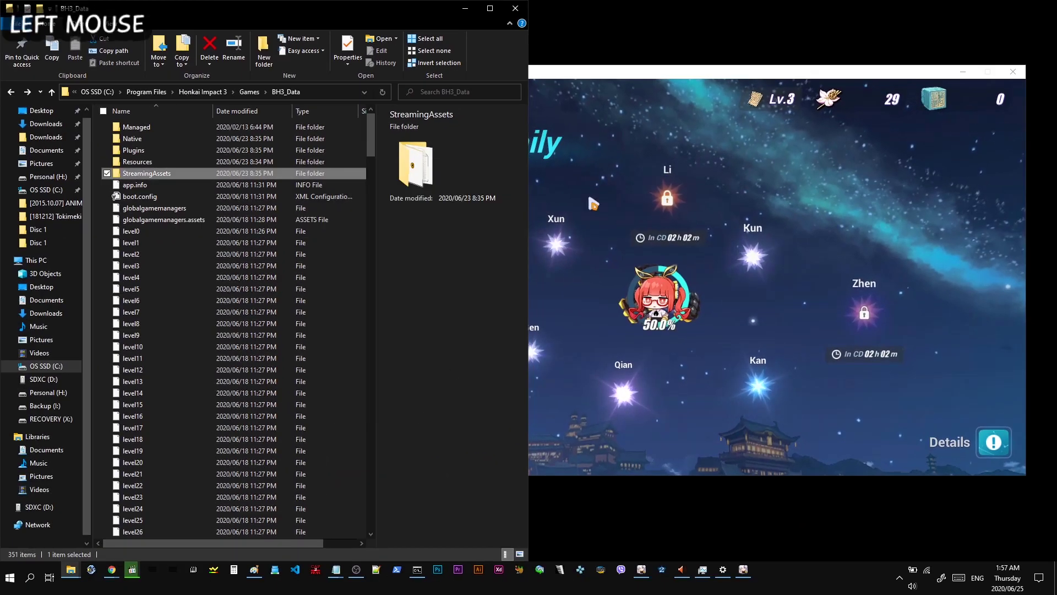
left_click(643, 133)
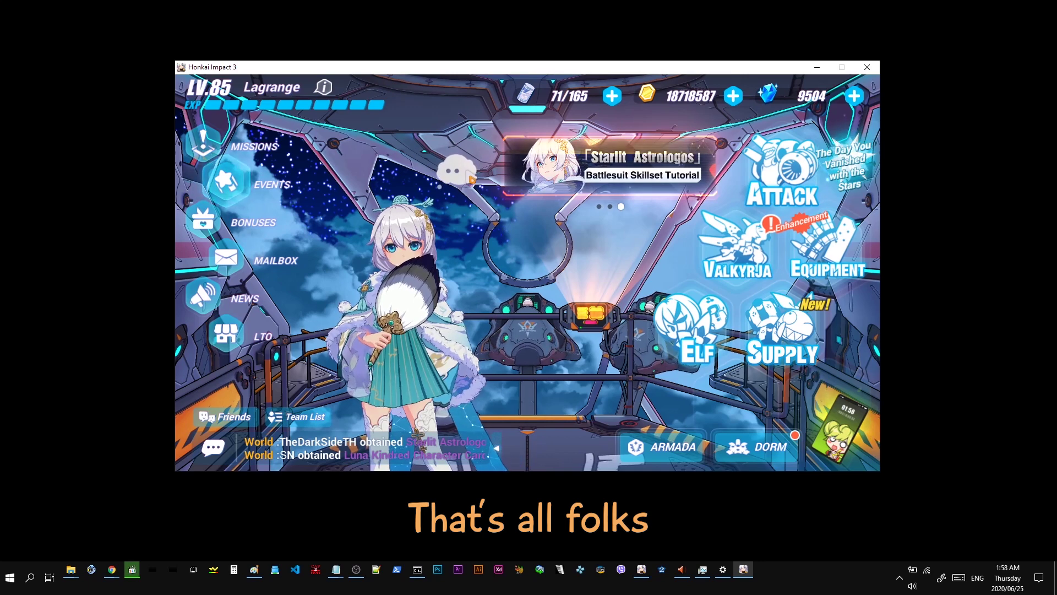
left_click(472, 179)
left_click(617, 242)
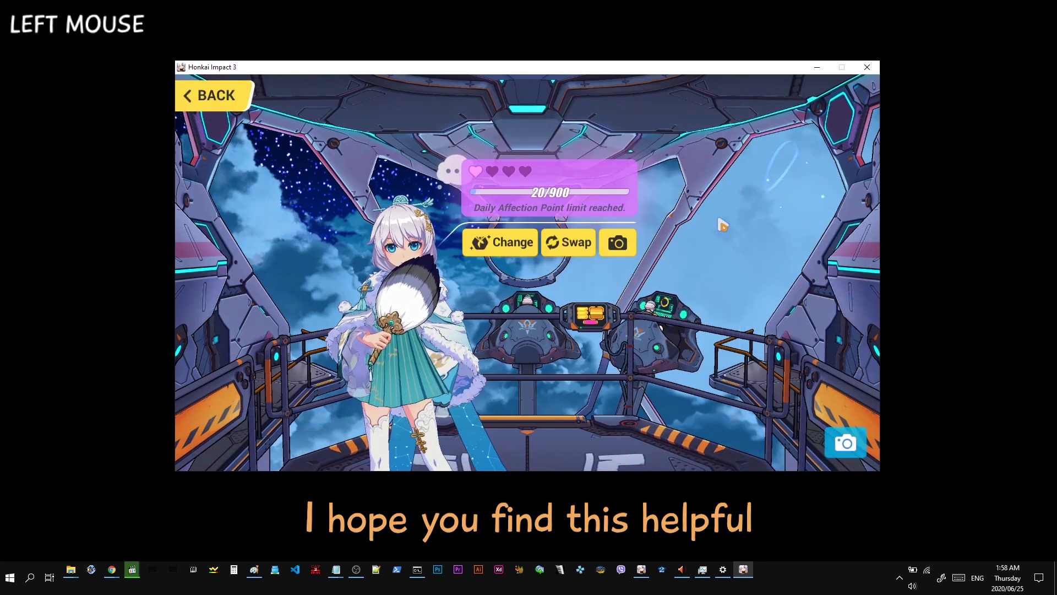
left_click(720, 224)
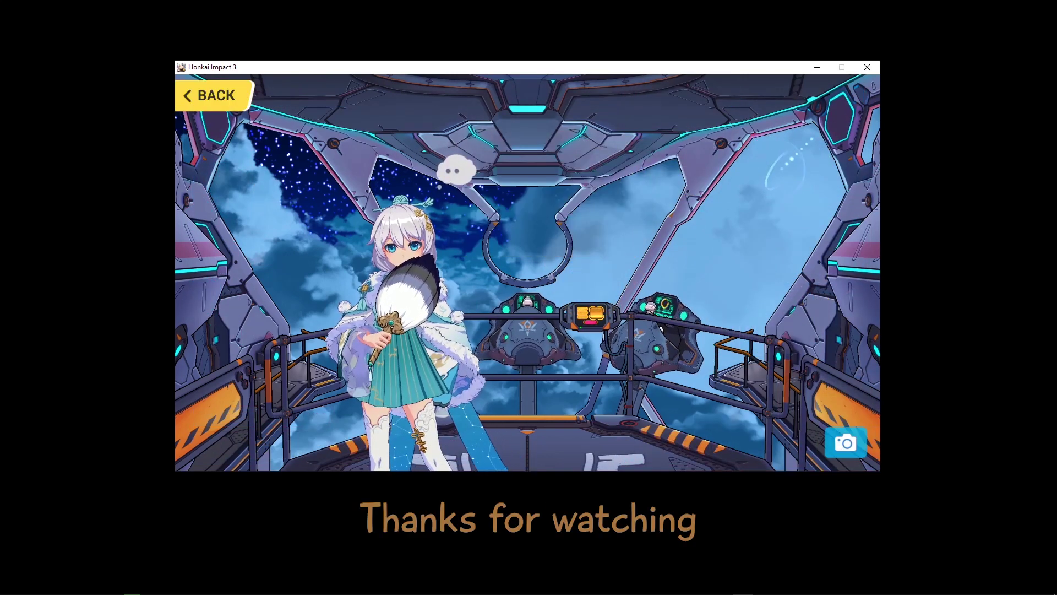